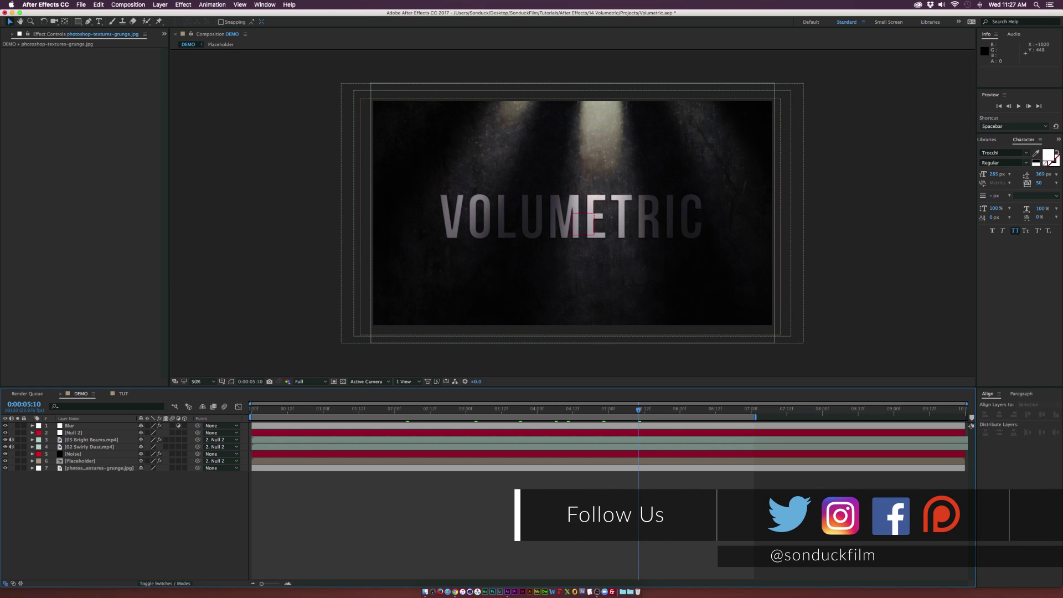
Step: Browse the RocketStock '16 Free 4K Volumetric Light and Dust Overlays' page in Chrome, then move the browser aside
key(super+Tab)
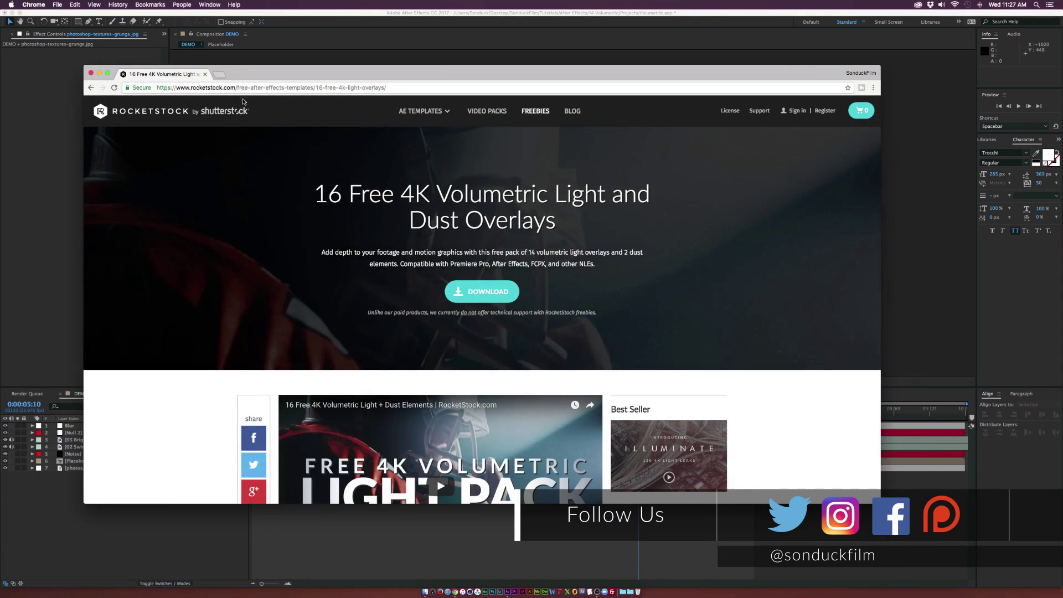
scroll(255, 183, down, 5)
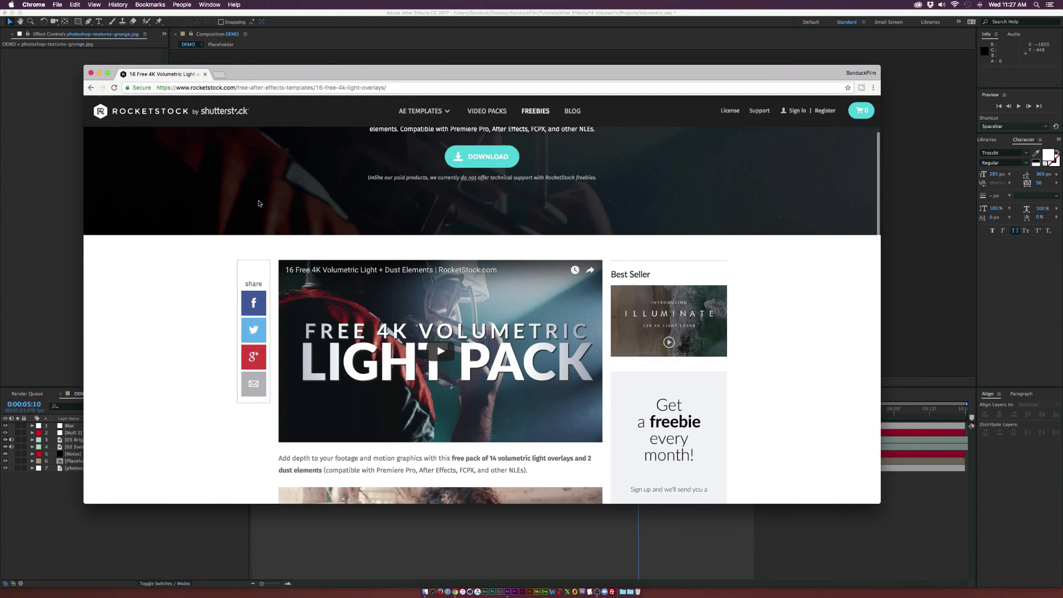
scroll(258, 204, down, 4)
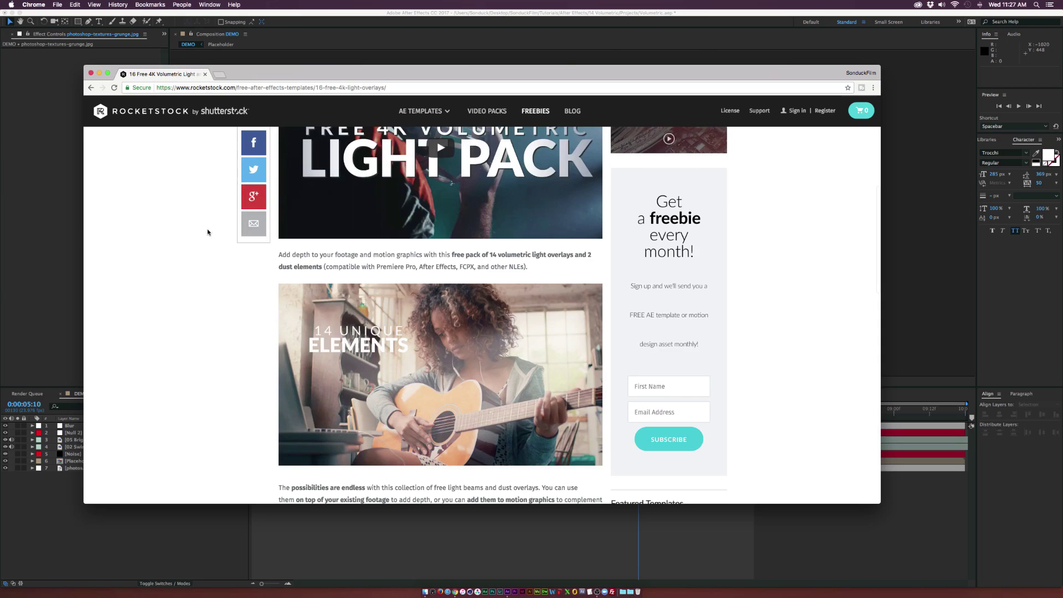
scroll(209, 231, up, 5)
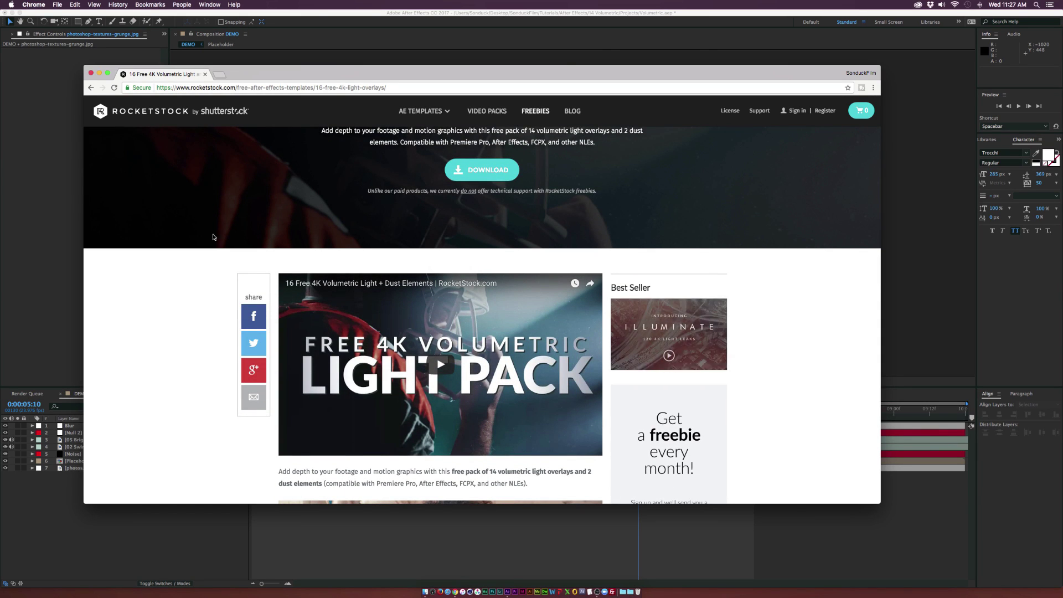
scroll(213, 236, up, 3)
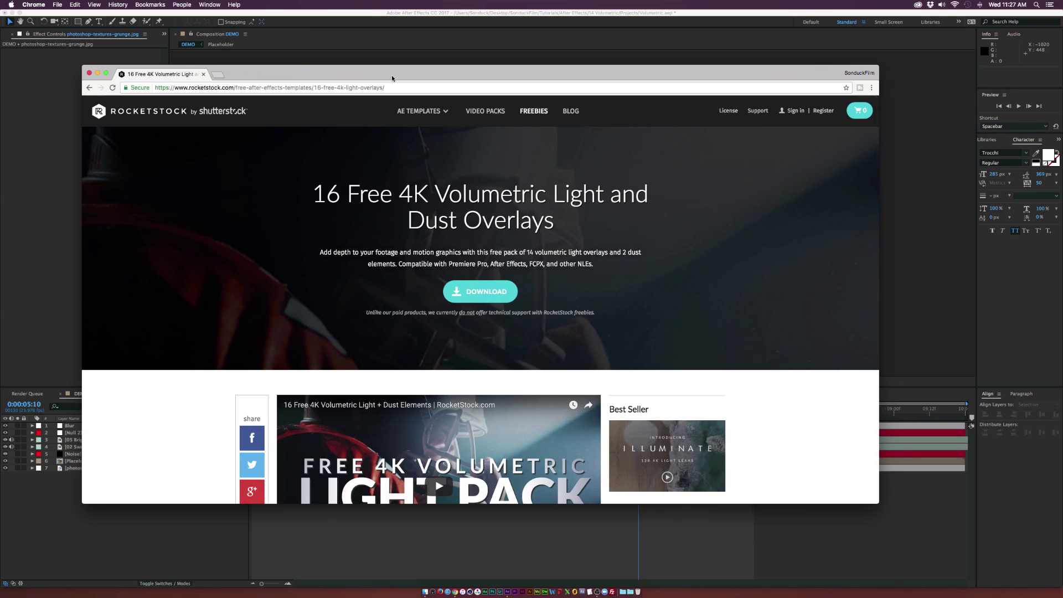
key(super+w)
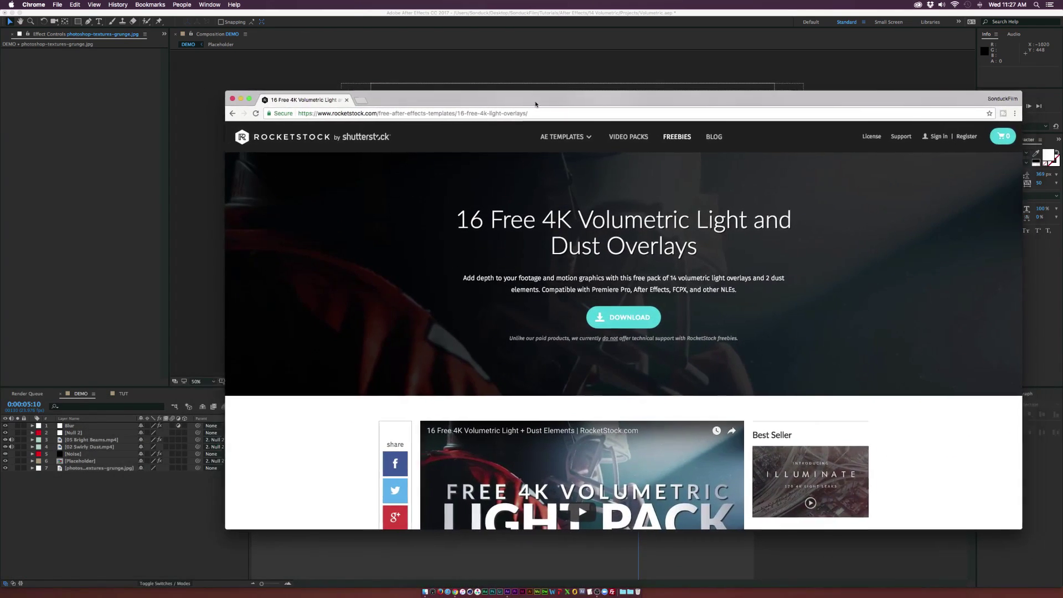
drag(536, 104, 525, 104)
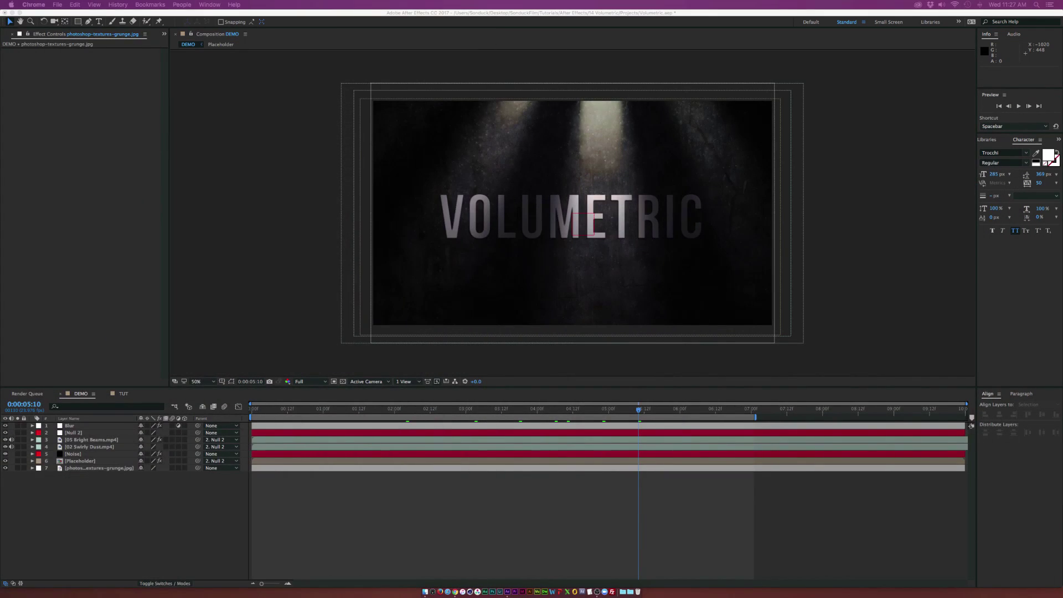
Step: Preview the 07 Window Beam and 09 Side Beam Transition clips, then return to the TUT comp
click(16, 80)
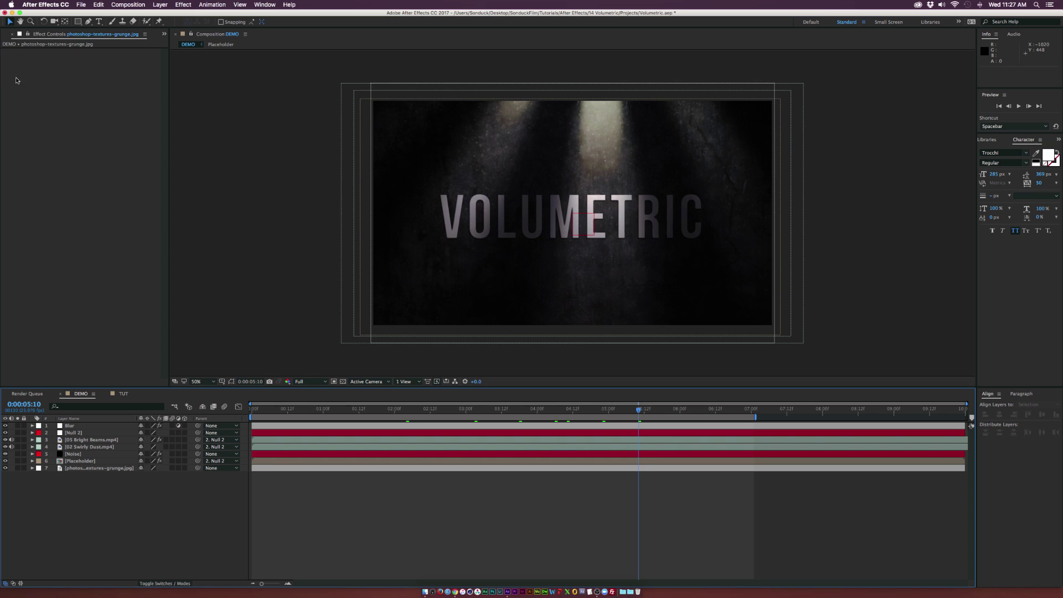
click(6, 34)
double_click(49, 243)
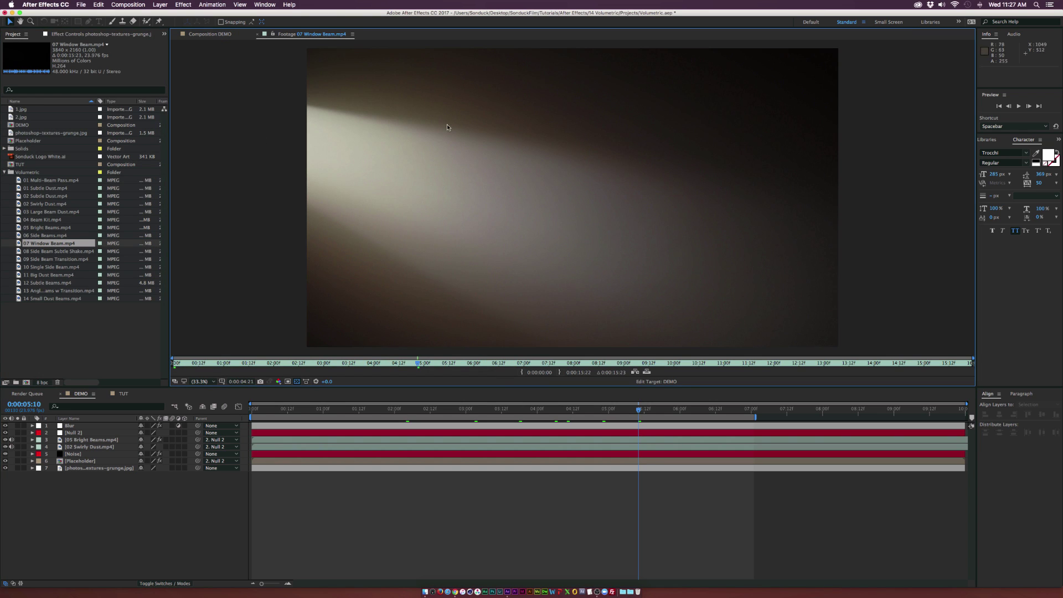
click(35, 259)
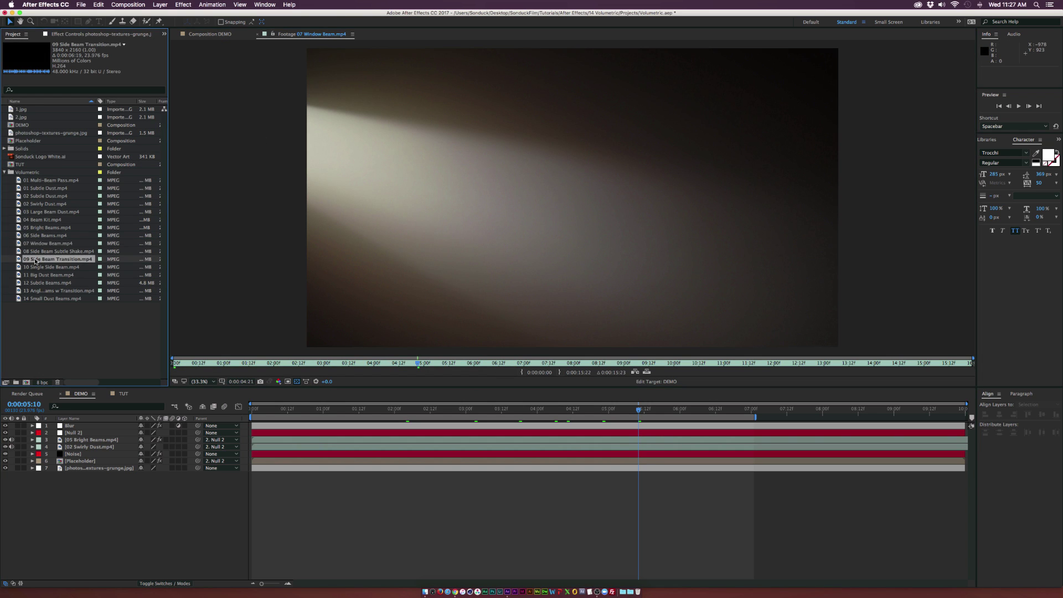
click(404, 364)
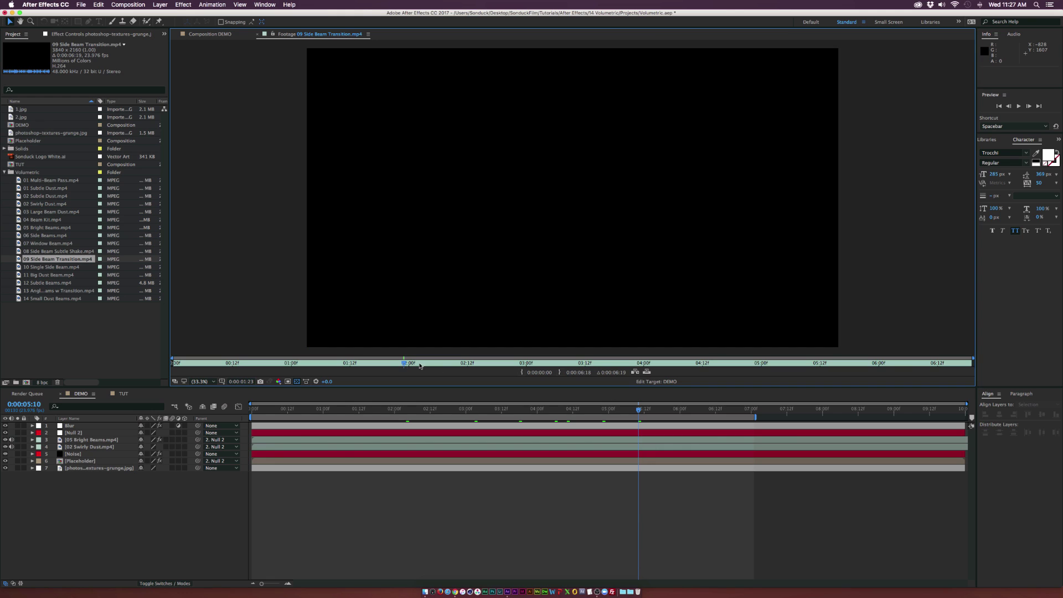
click(468, 362)
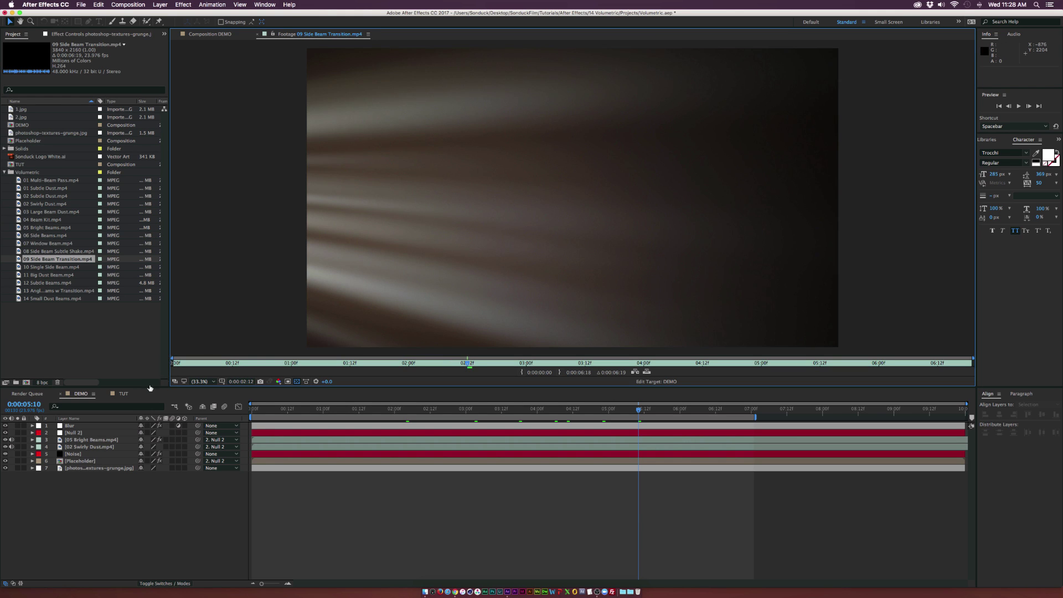
click(123, 394)
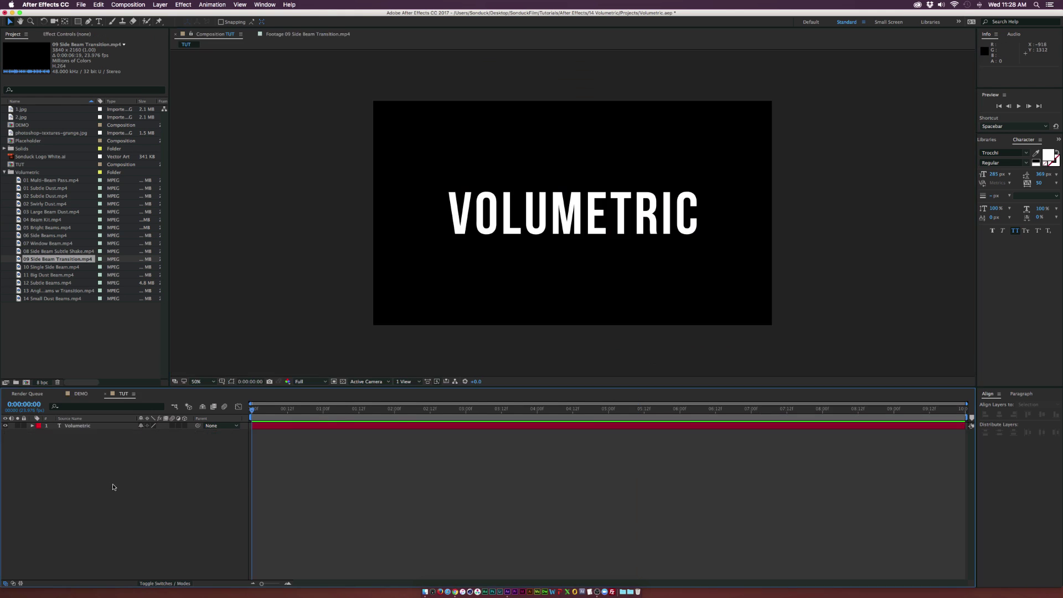
Step: Pre-compose the VOLUMETRIC text layer into a new composition named Placeholder
click(87, 426)
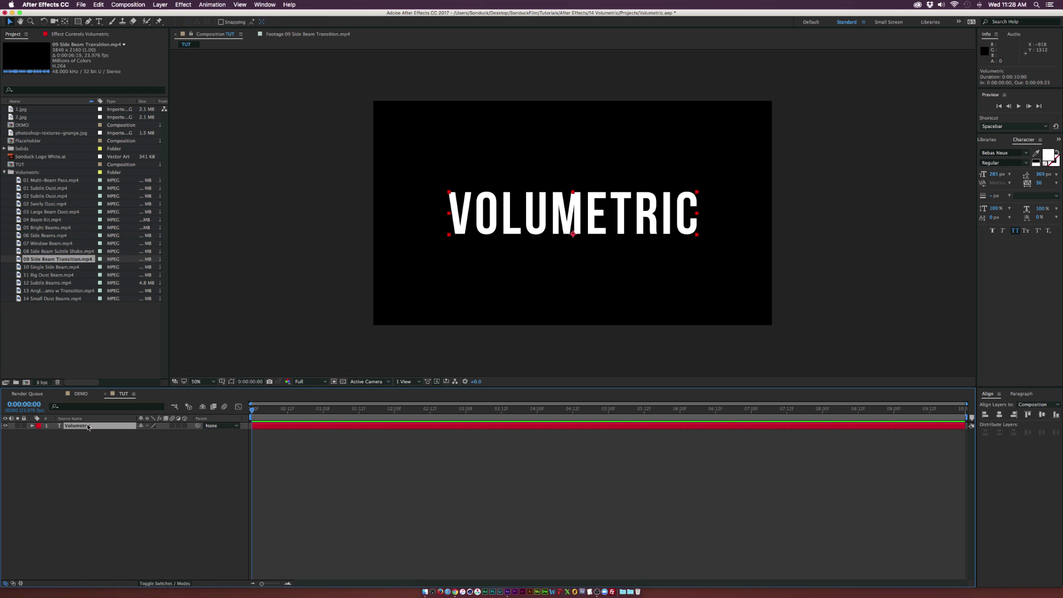
key(super+shift+c)
text(Placeholder)
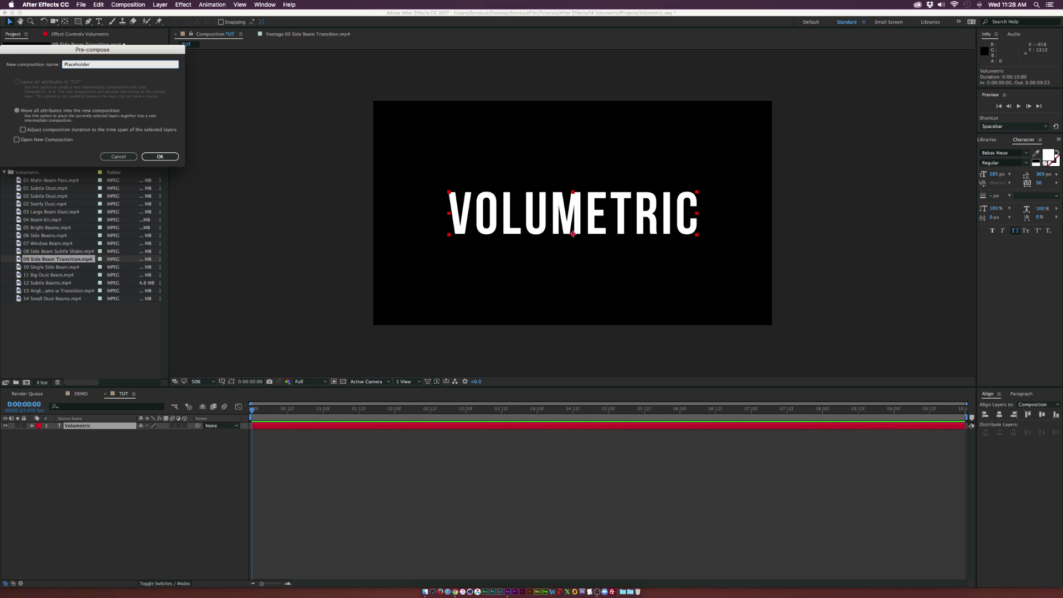
key(Return)
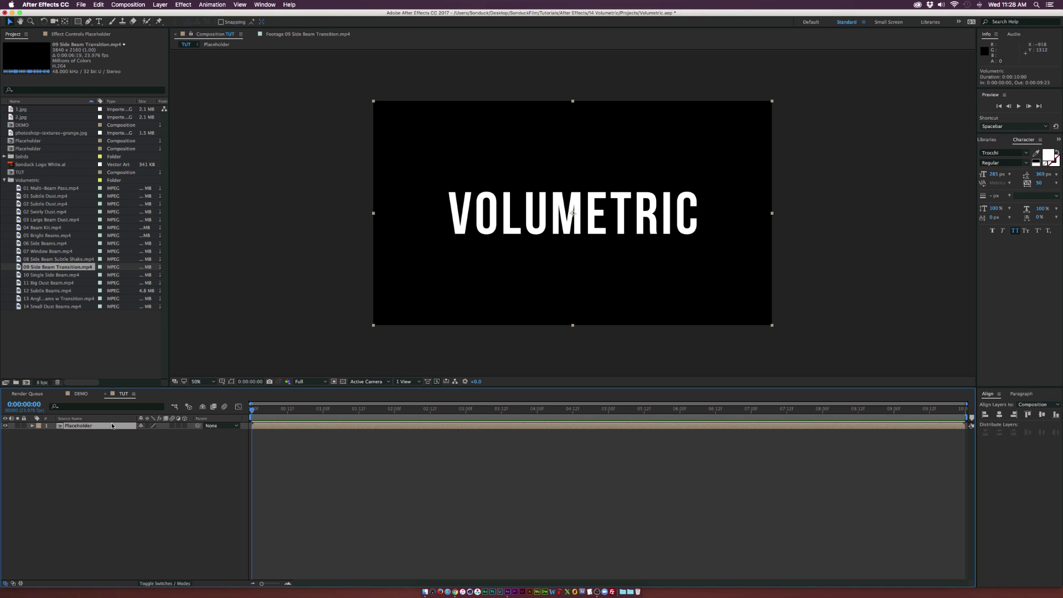
Step: Add 11 Big Dust Beam.mp4 above the Placeholder layer and scale it down to about 52%
click(43, 235)
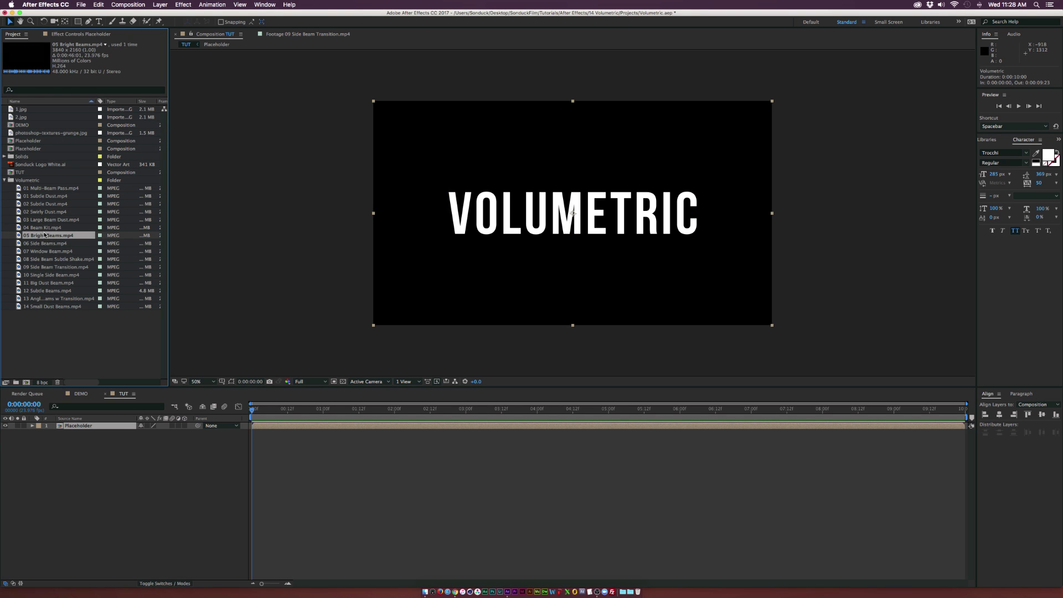
click(42, 252)
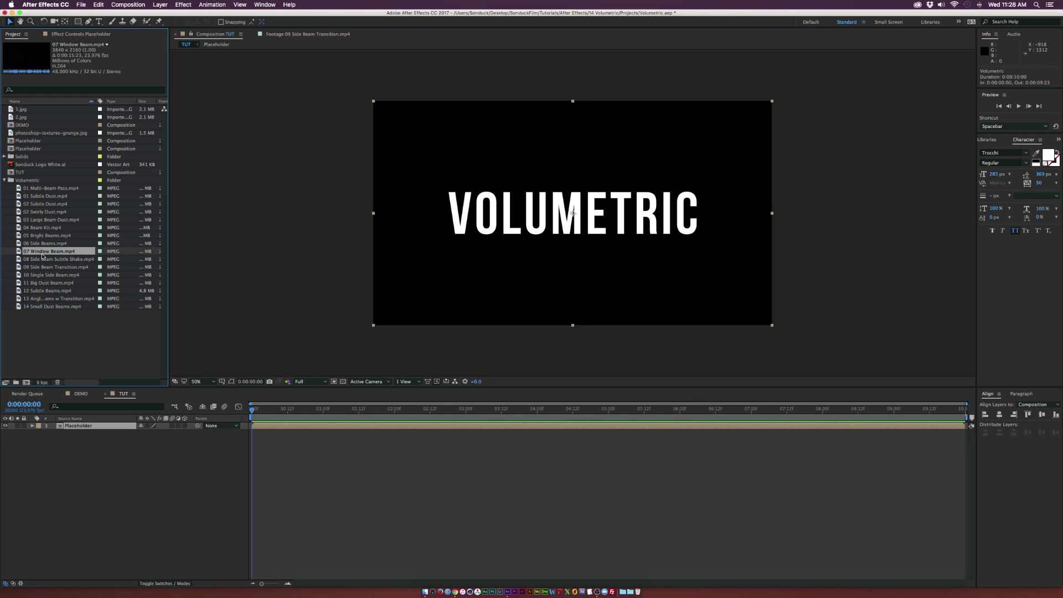
click(48, 283)
drag(18, 285, 87, 429)
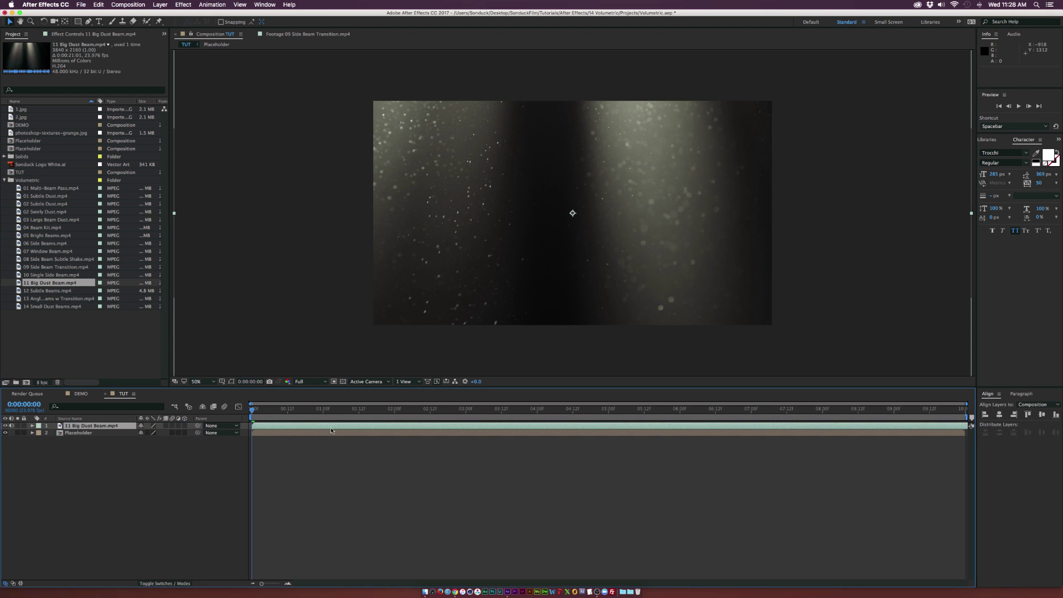
key(s)
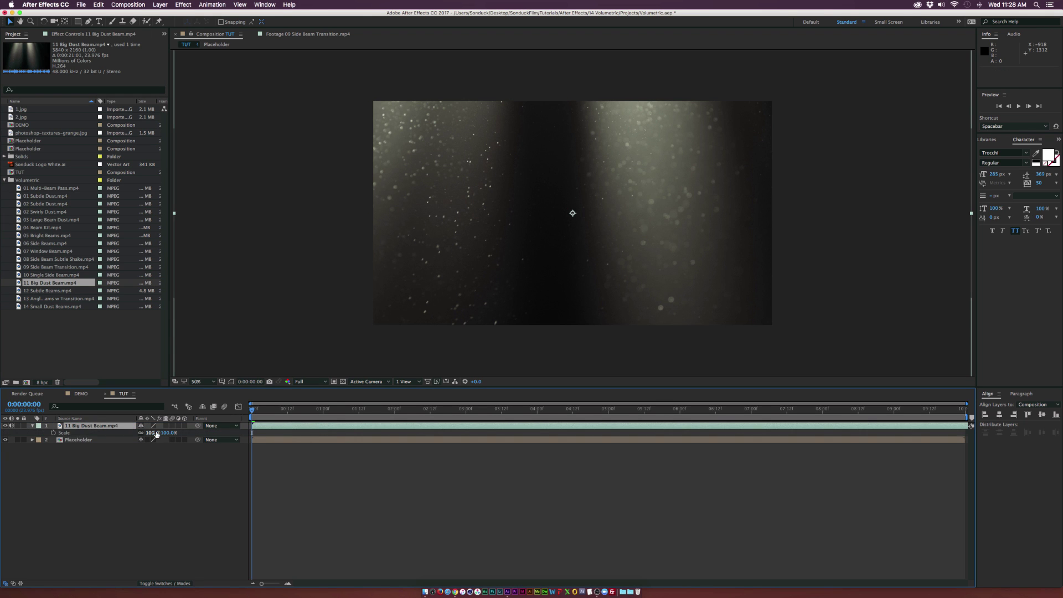
mouse_move(157, 433)
mouse_down()
mouse_move(132, 432)
mouse_move(148, 432)
mouse_up()
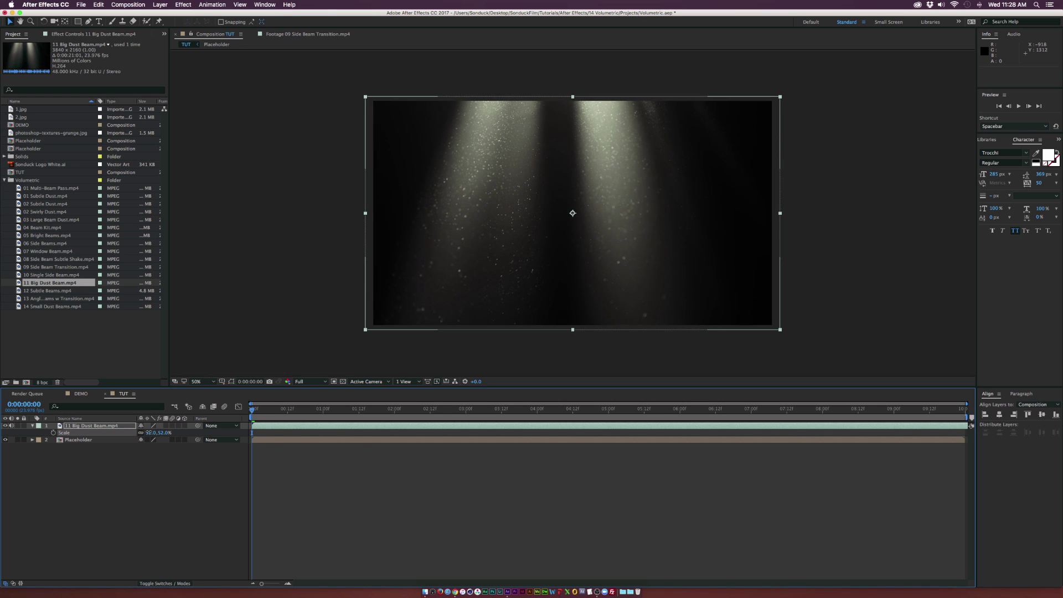
click(164, 468)
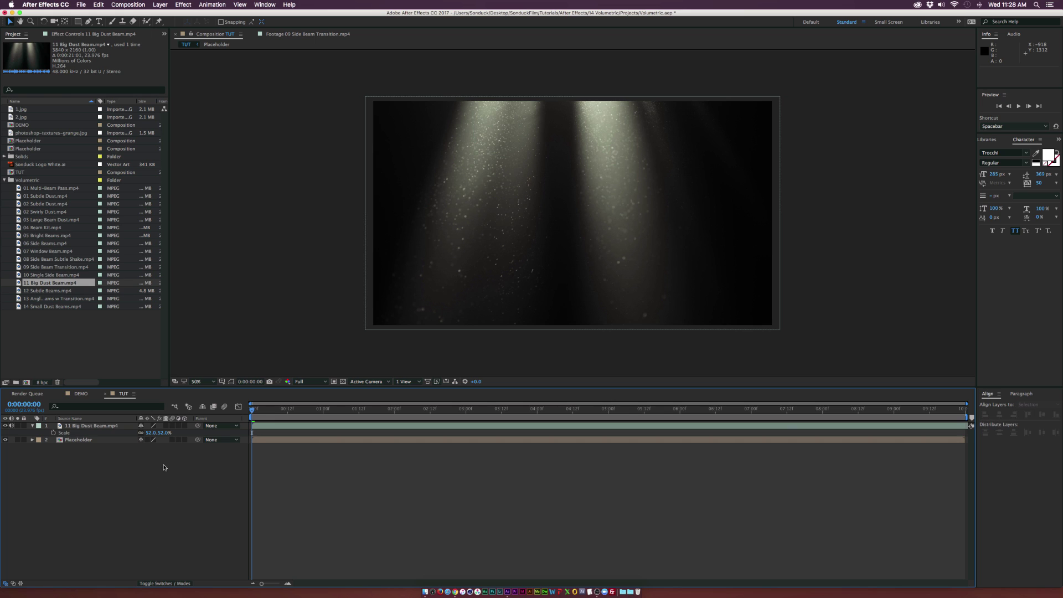
Step: Set the dust beam layer's blend mode to Hard Light and play back the comp
click(151, 584)
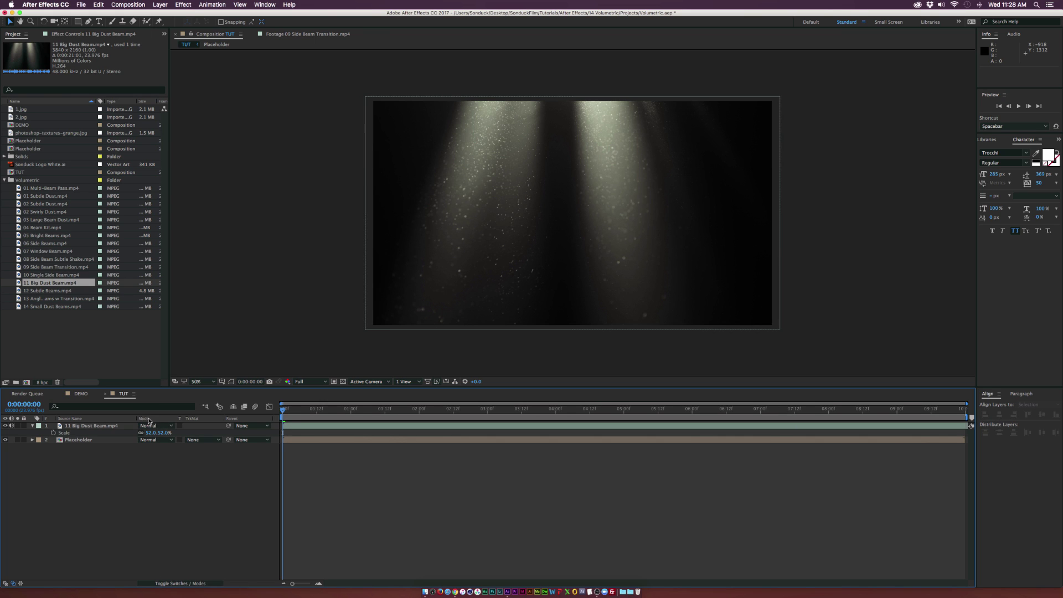
click(178, 425)
click(98, 486)
click(161, 428)
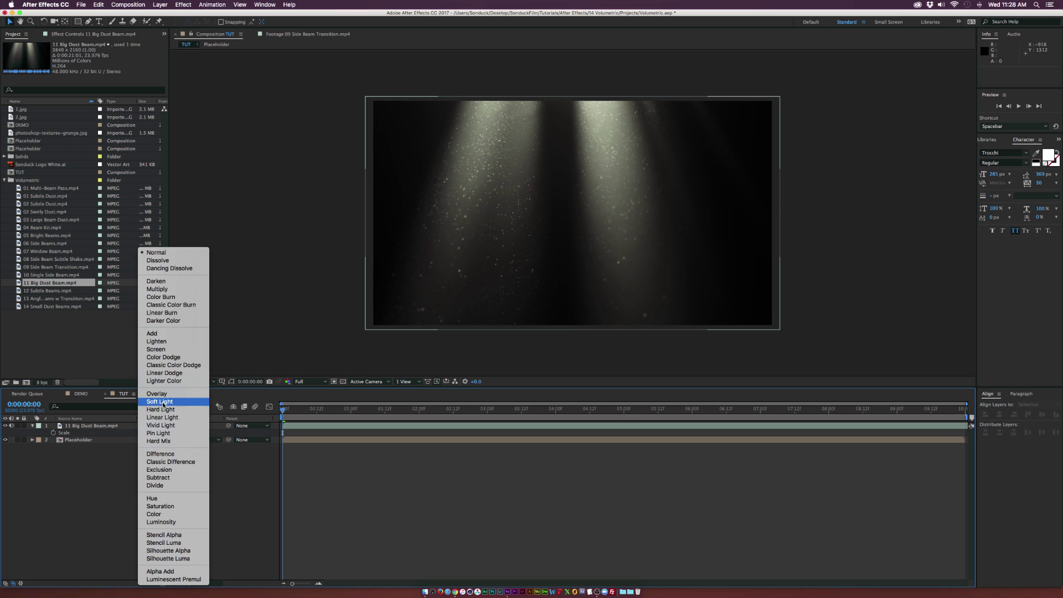
click(156, 411)
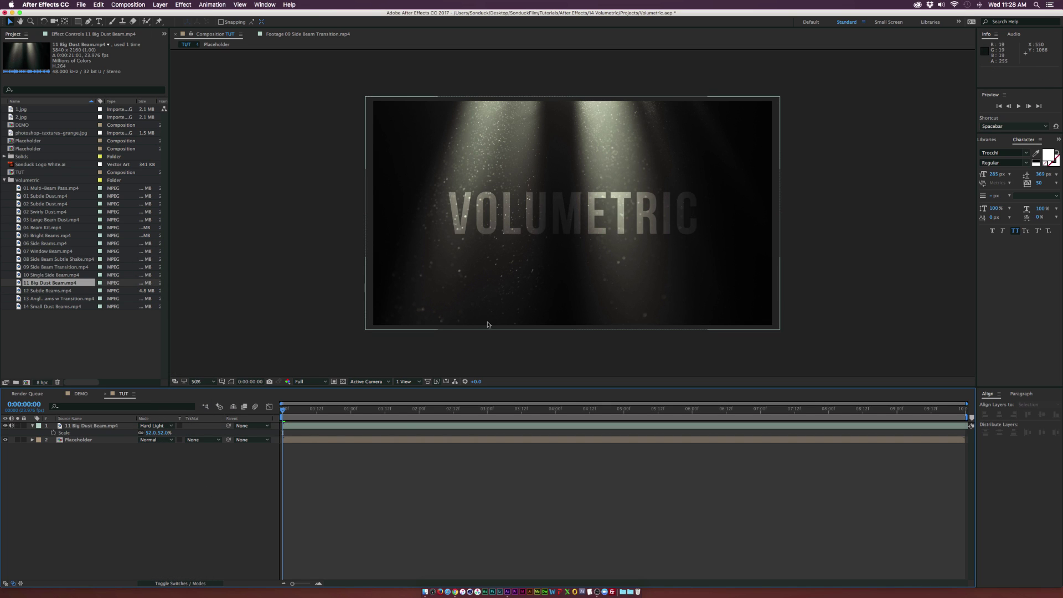
key(space)
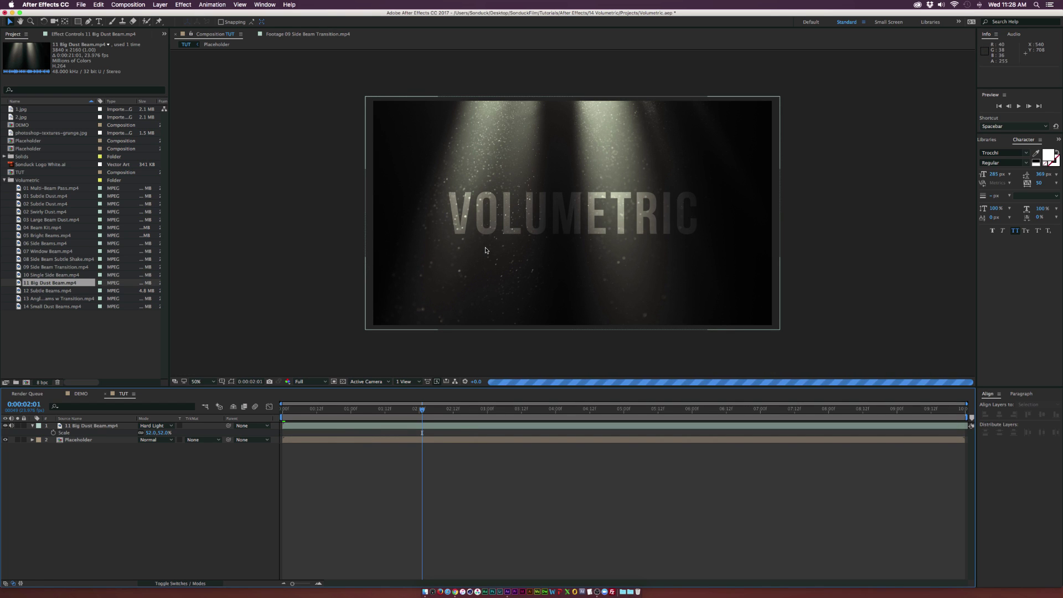
Step: Try Screen blending on the dust beam layer, then revert it to Hard Light
click(150, 426)
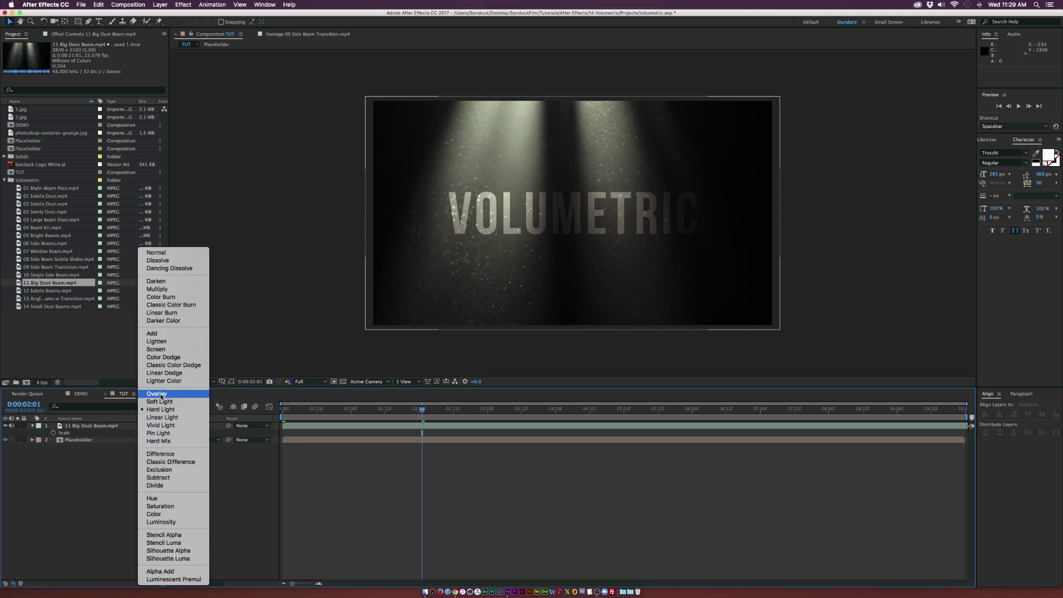
click(156, 349)
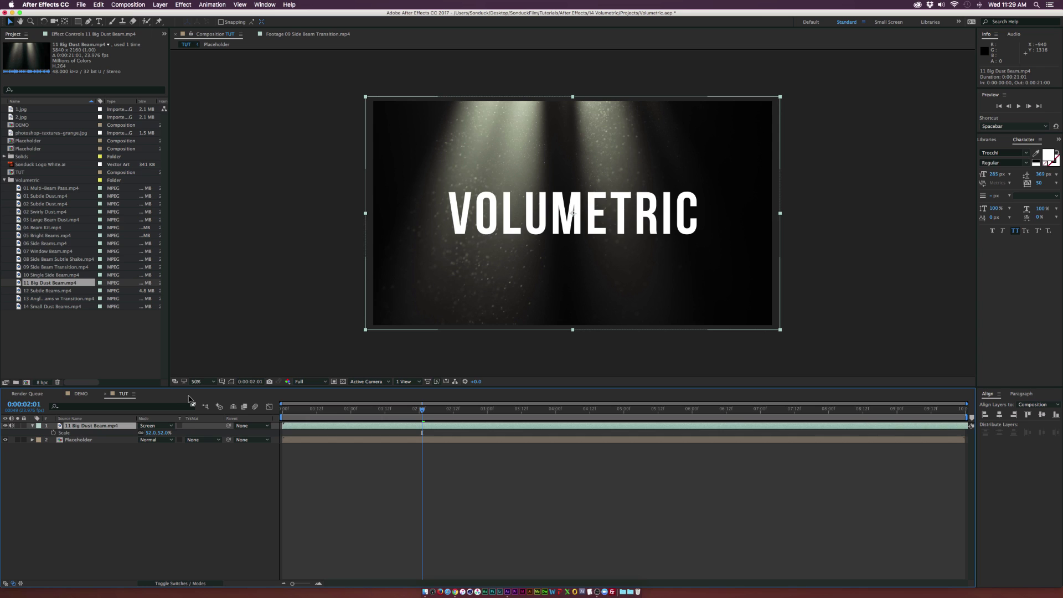
click(147, 426)
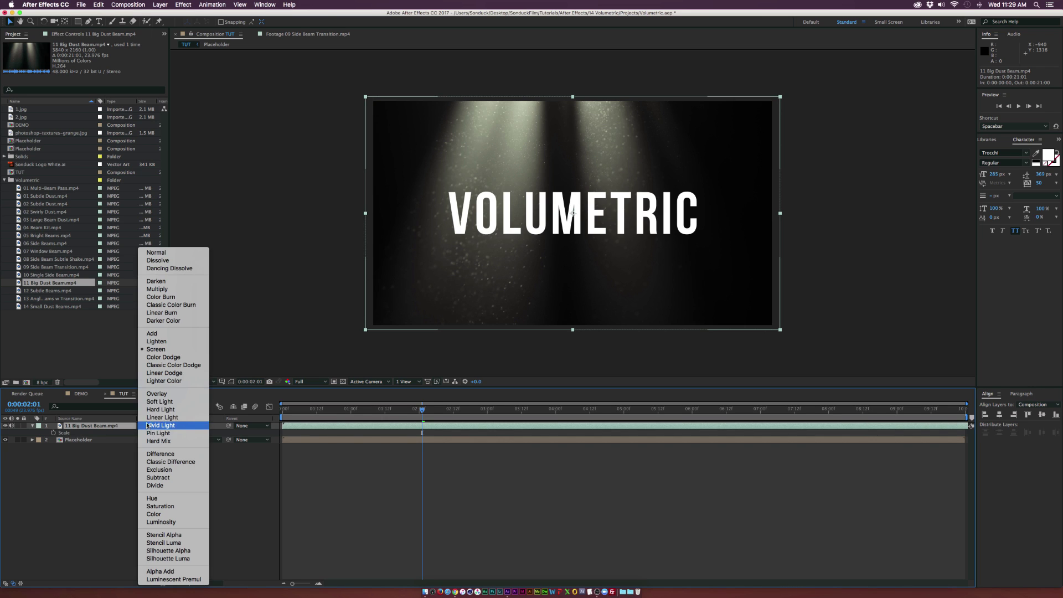
click(152, 410)
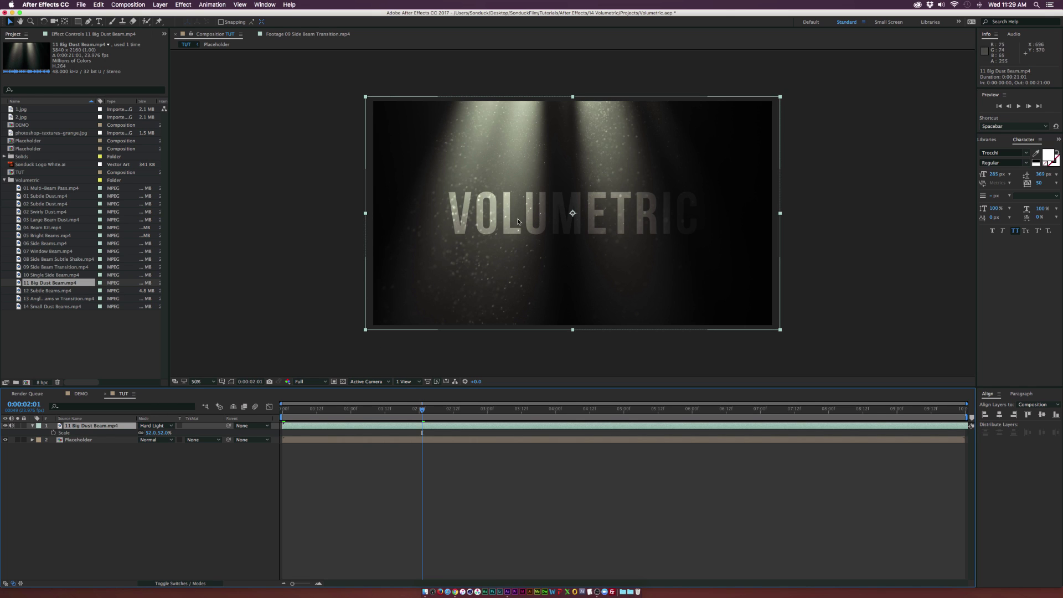
Step: Add an Inner Shadow layer style to the Placeholder layer and expand its settings
click(86, 527)
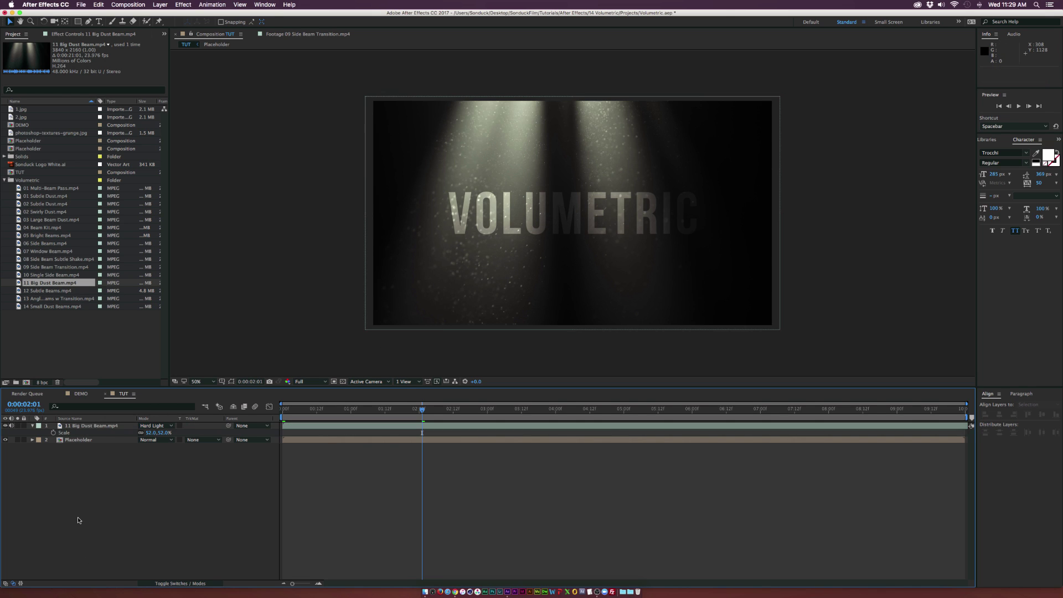
key(s)
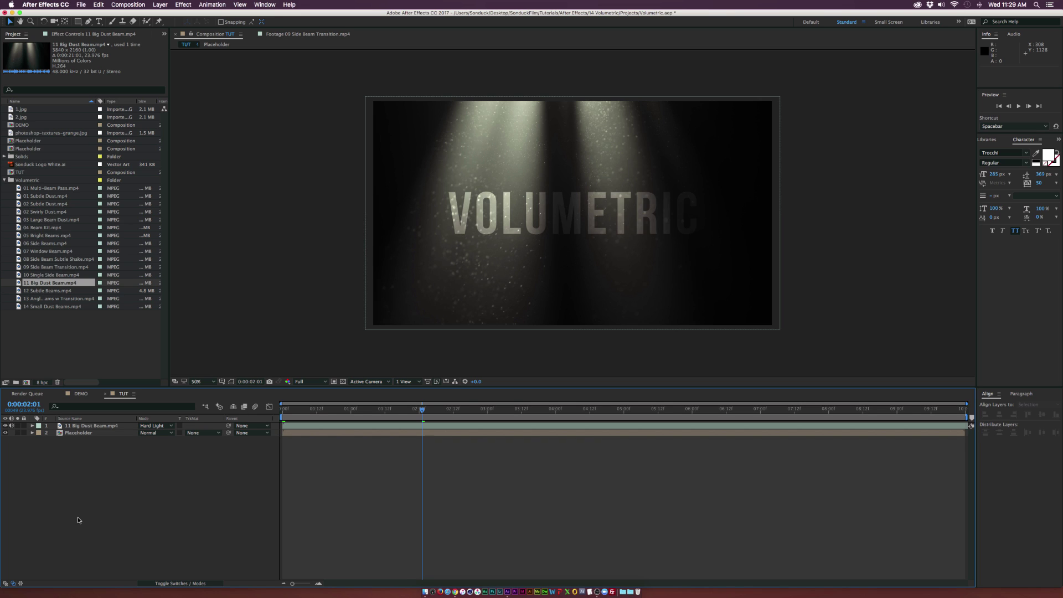
click(78, 433)
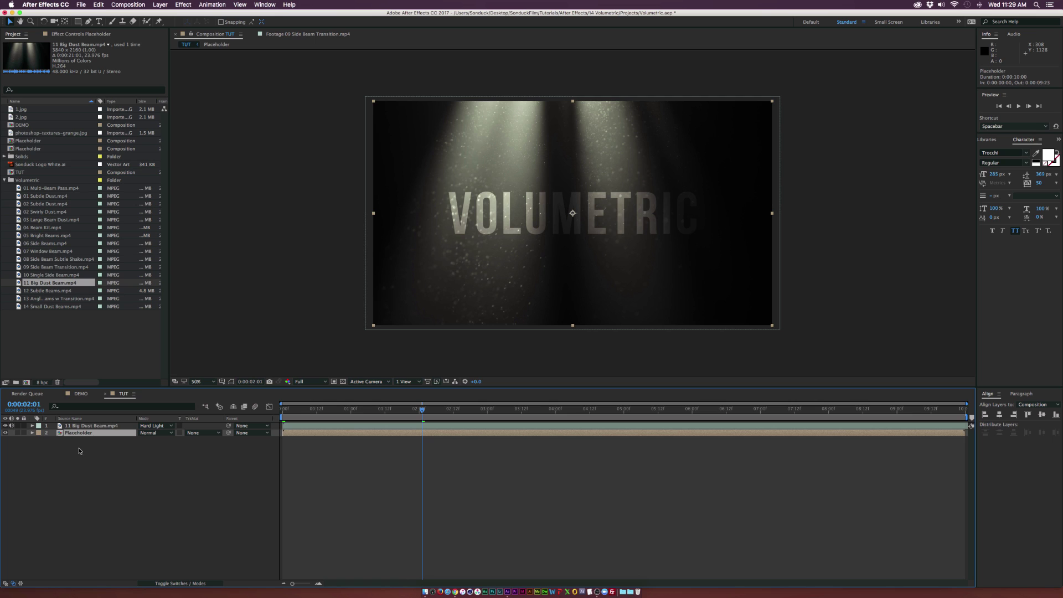
click(163, 4)
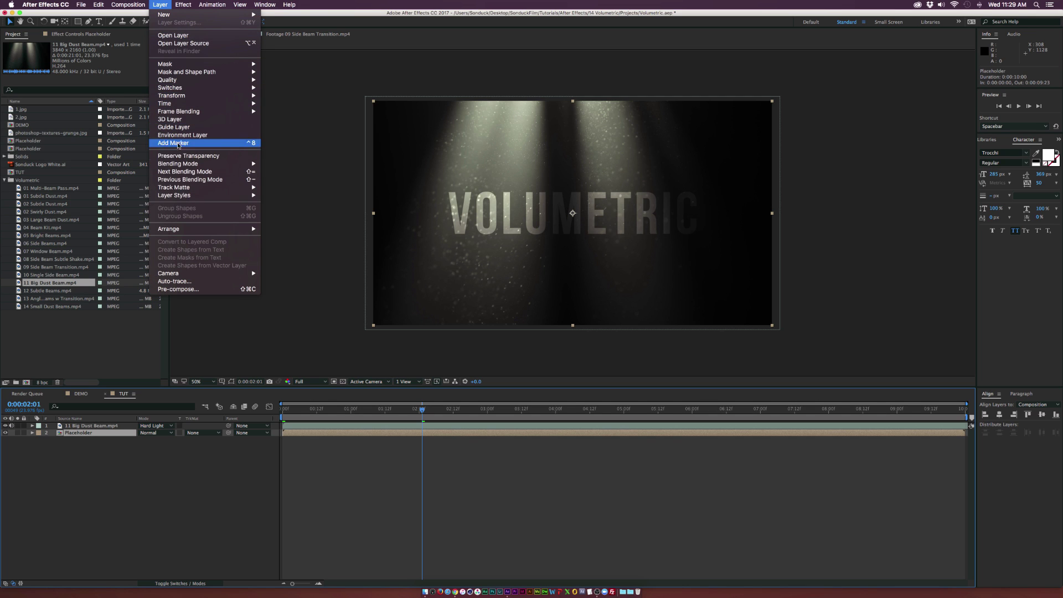
mouse_move(223, 198)
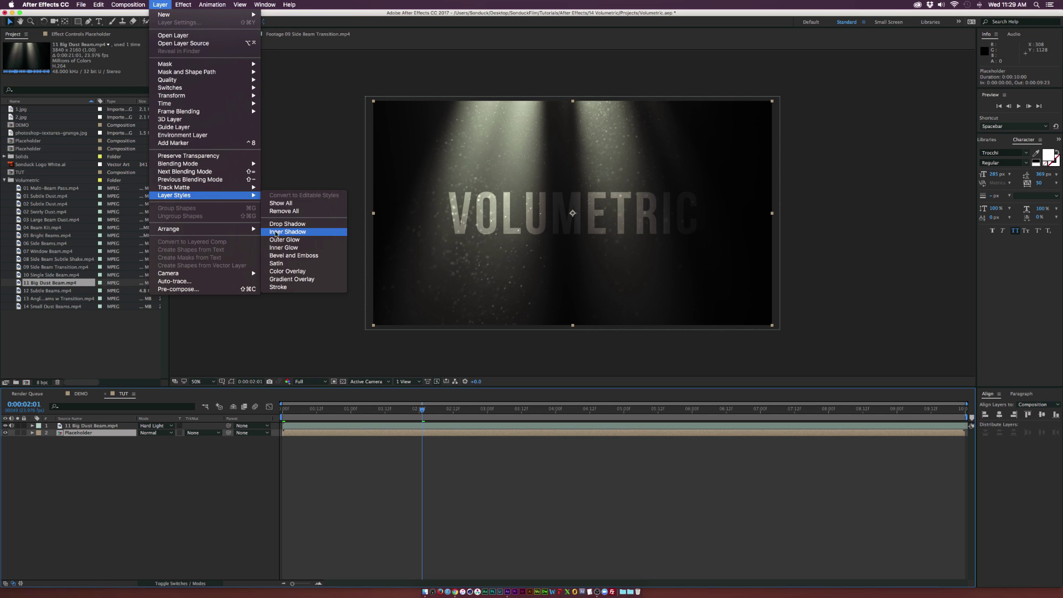
click(298, 233)
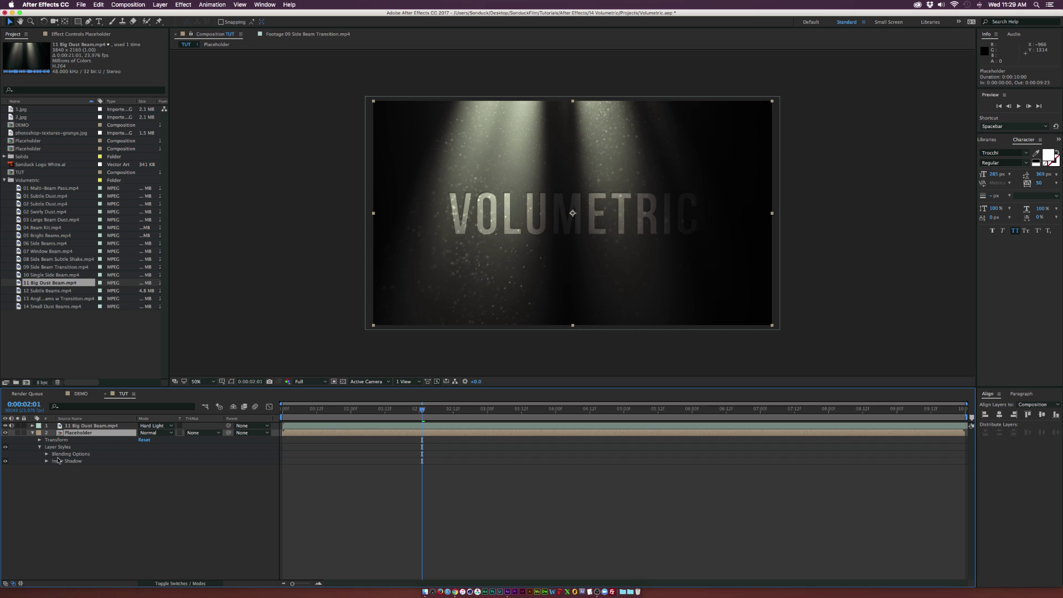
click(47, 462)
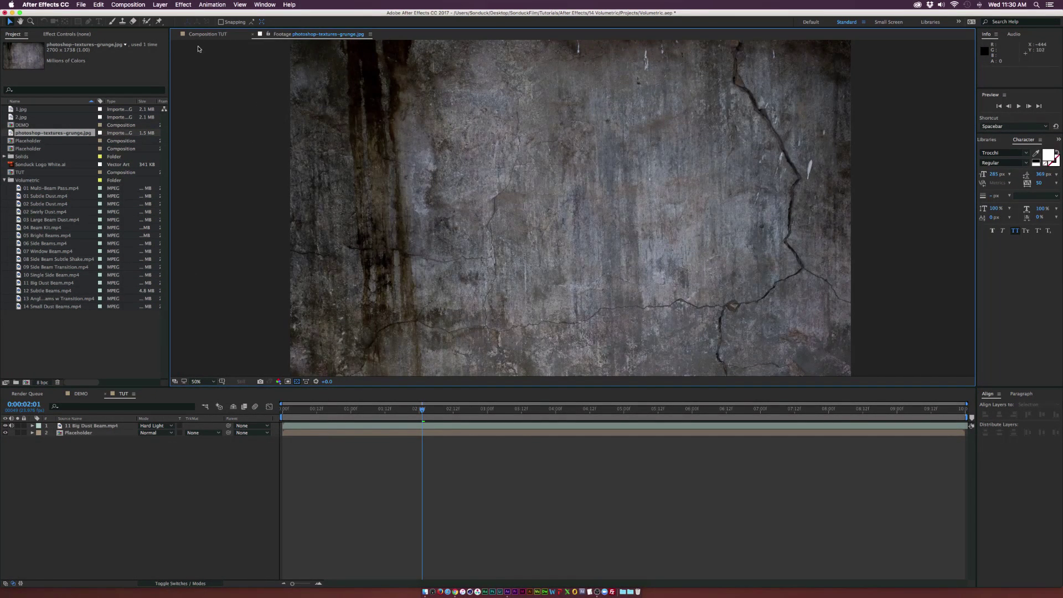
Step: Place photoshop-textures-grunge.jpg beneath Placeholder in TUT and scale it to 76%
click(199, 34)
drag(27, 135, 84, 451)
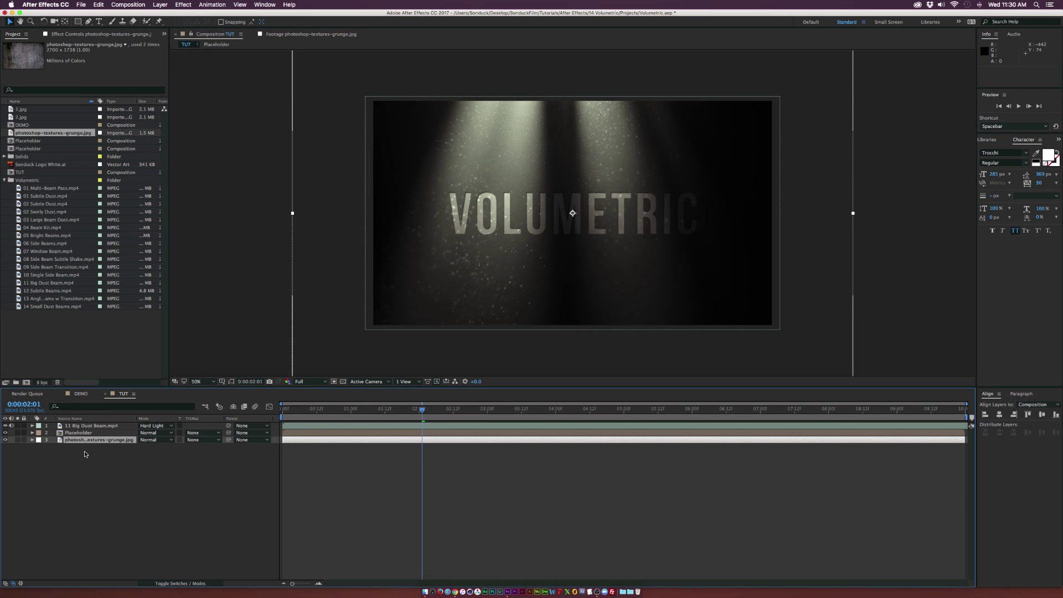
key(s)
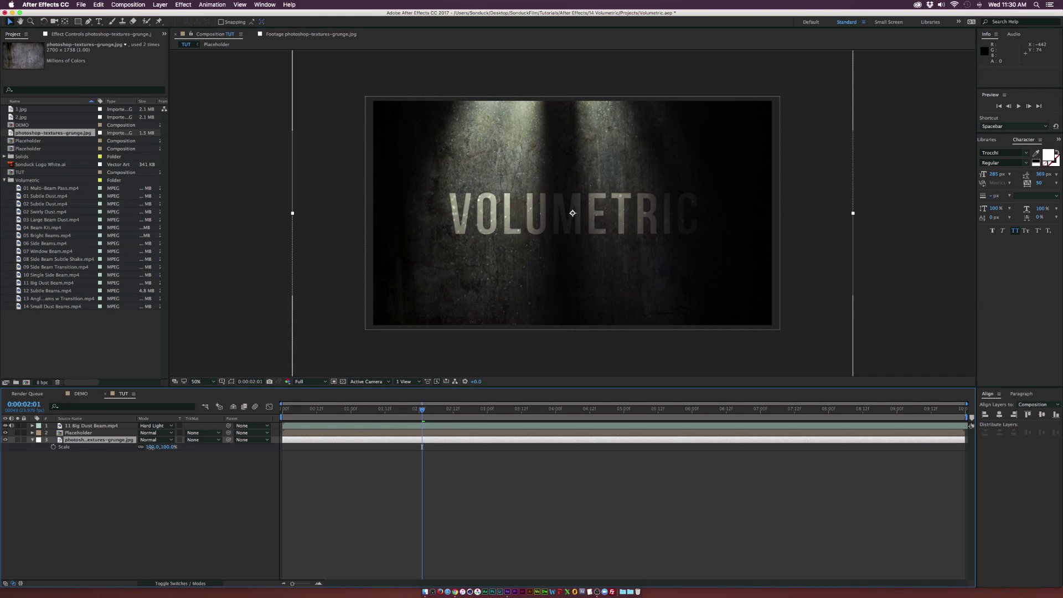
drag(151, 447, 138, 447)
click(145, 496)
click(153, 448)
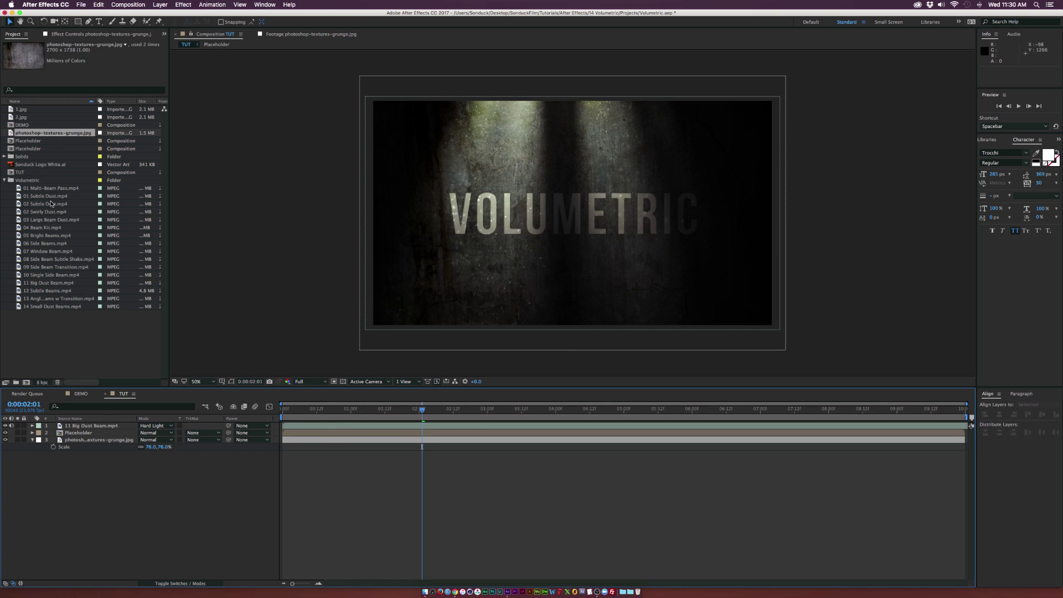
Step: Add 02 Swirly Dust.mp4 to the comp, scale it to 52%, and set it to Screen
click(38, 214)
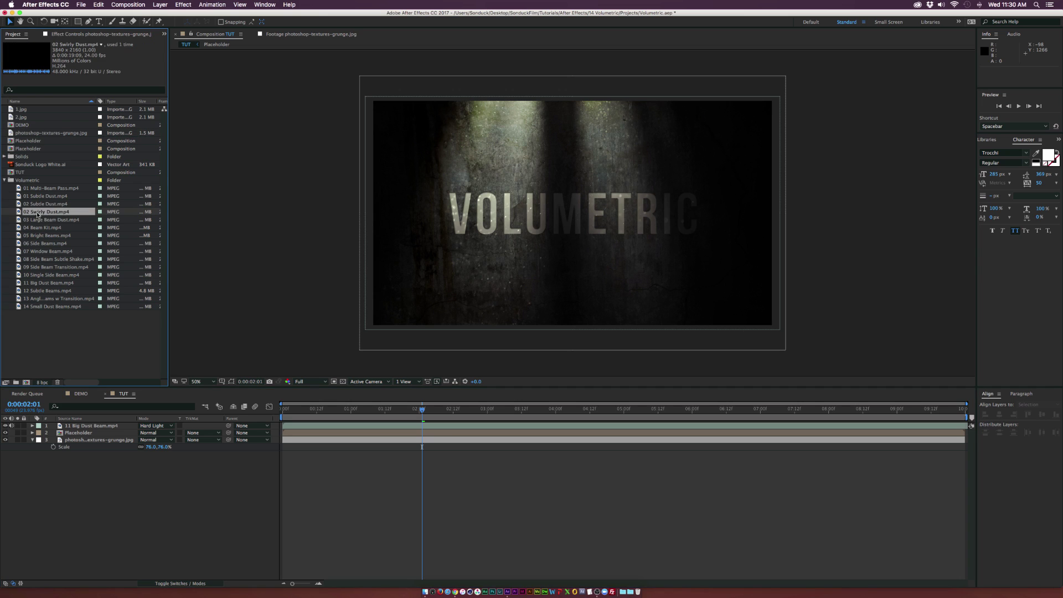
drag(50, 228, 90, 425)
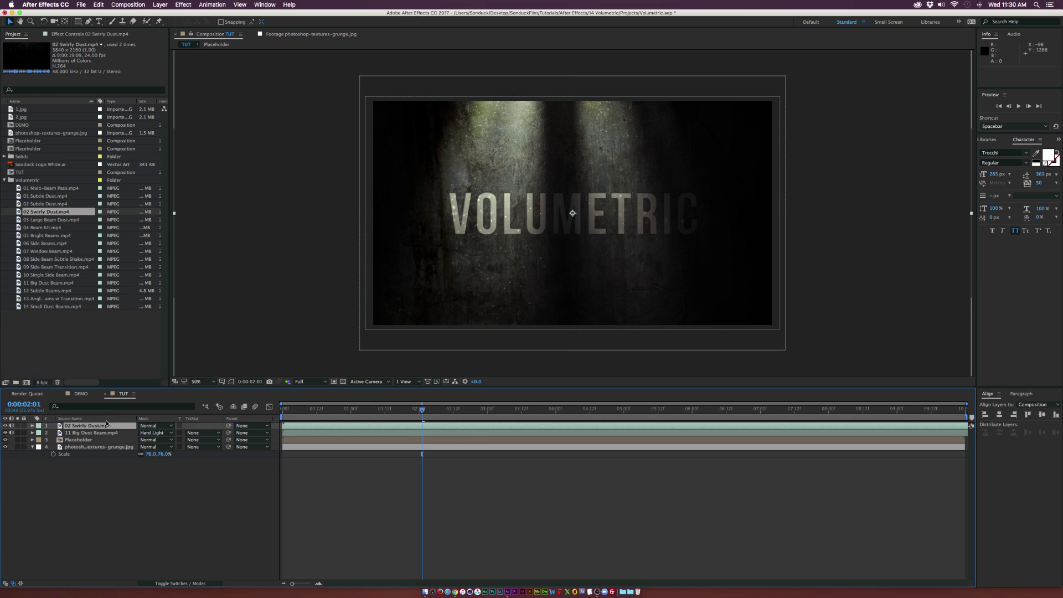
key(s)
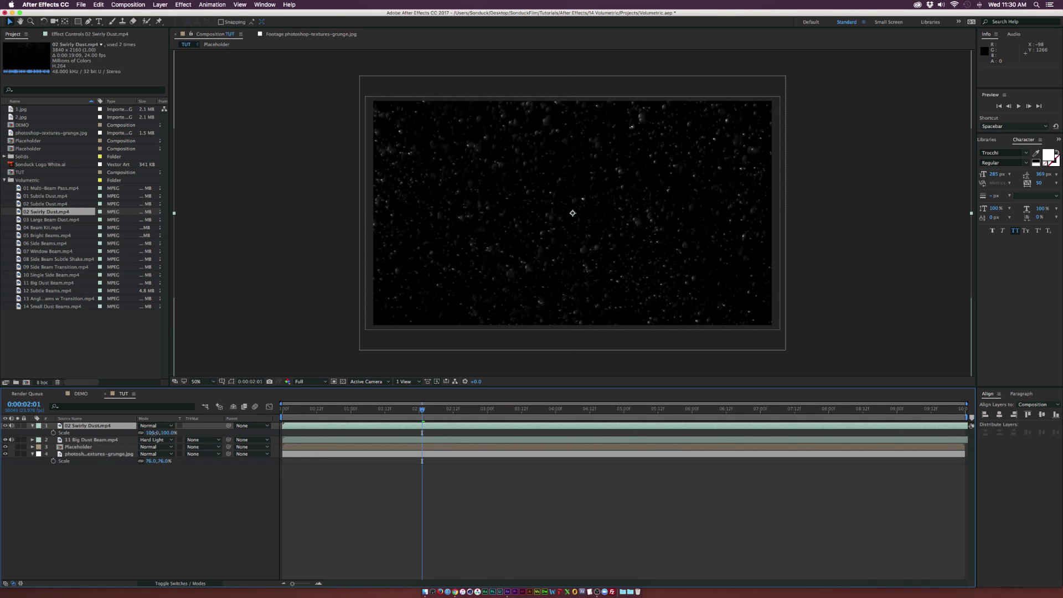
drag(160, 433, 136, 433)
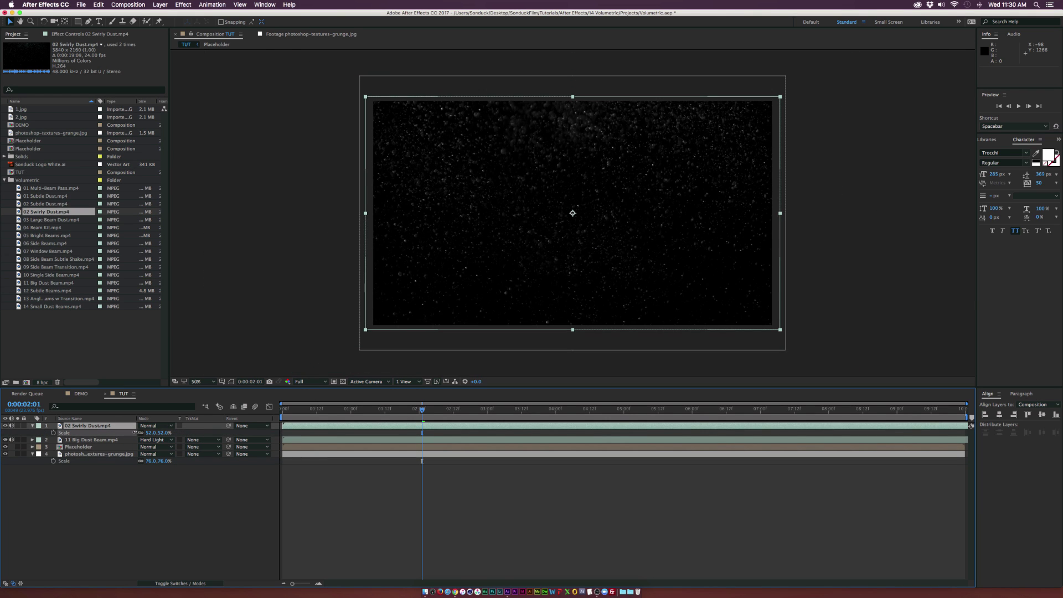
click(155, 426)
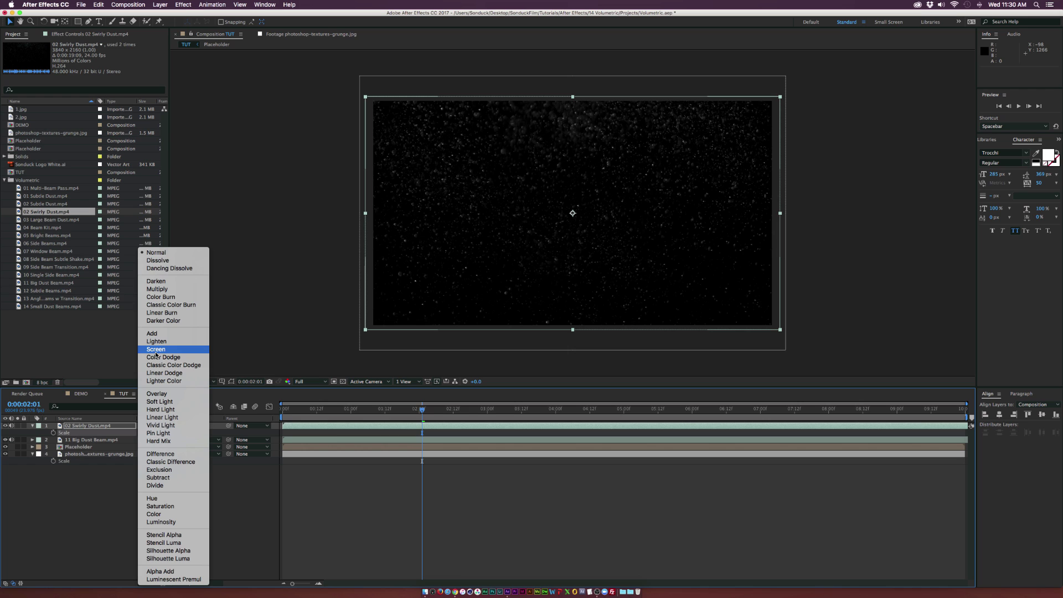
click(154, 350)
Step: Move Swirly Dust below the Big Dust Beam, try Soft Light, return to Screen, and scrub the preview
click(104, 433)
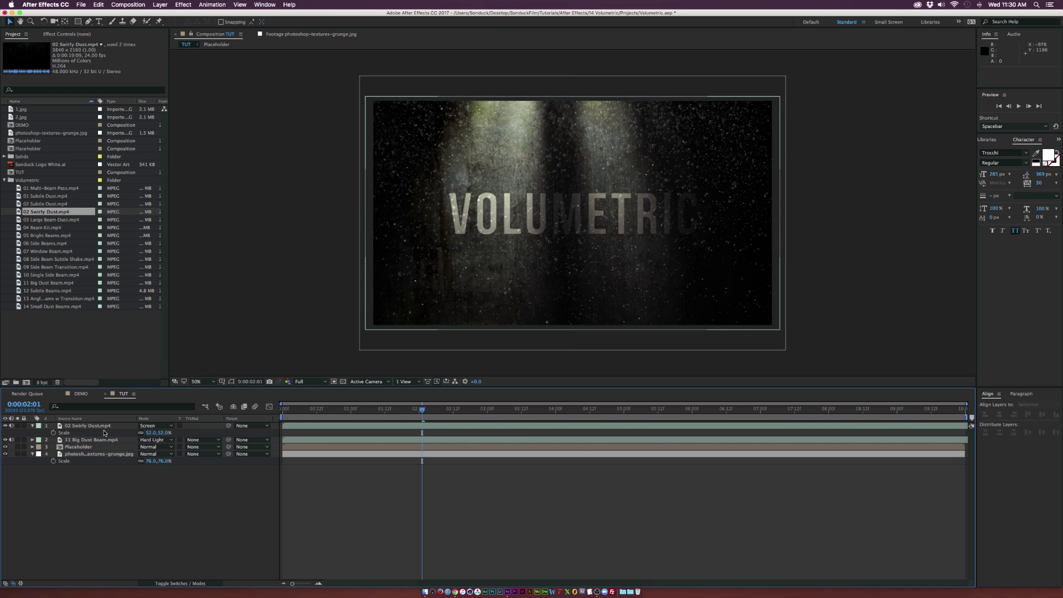
mouse_move(98, 428)
mouse_down()
mouse_move(89, 446)
mouse_move(75, 446)
mouse_move(93, 444)
mouse_up()
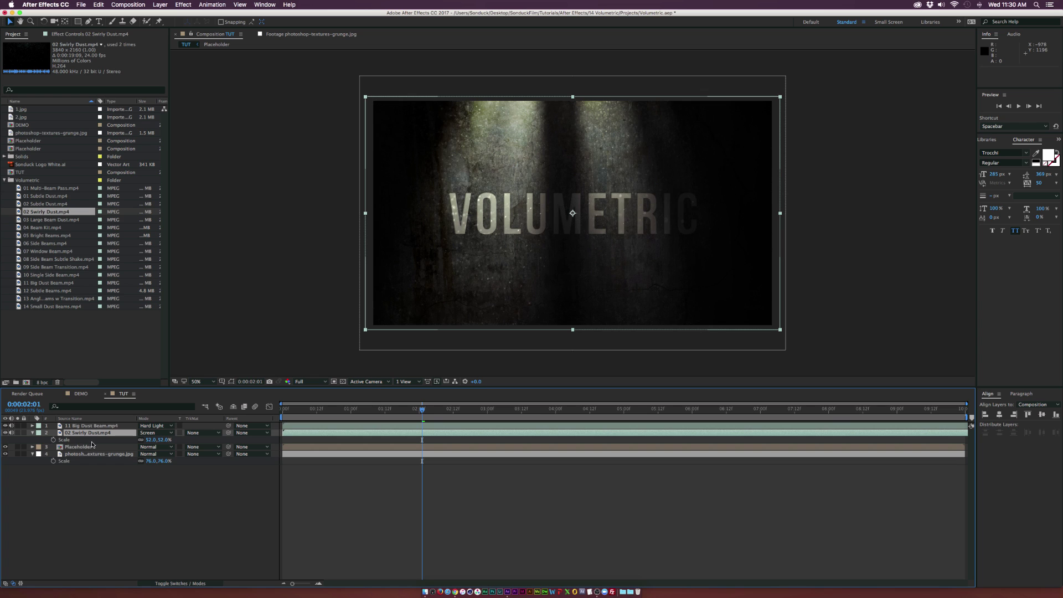
click(153, 433)
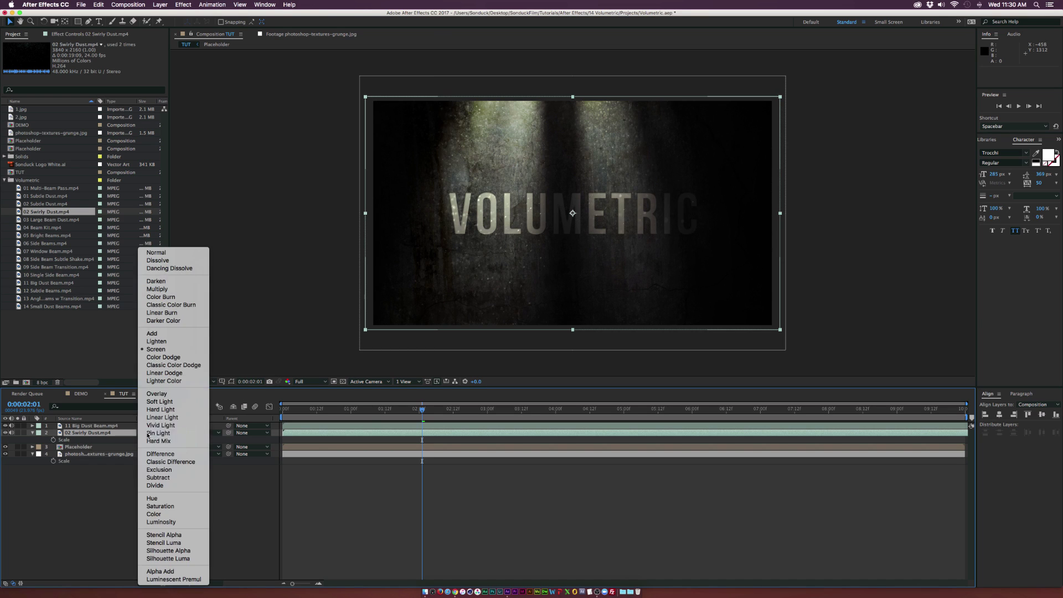
click(158, 402)
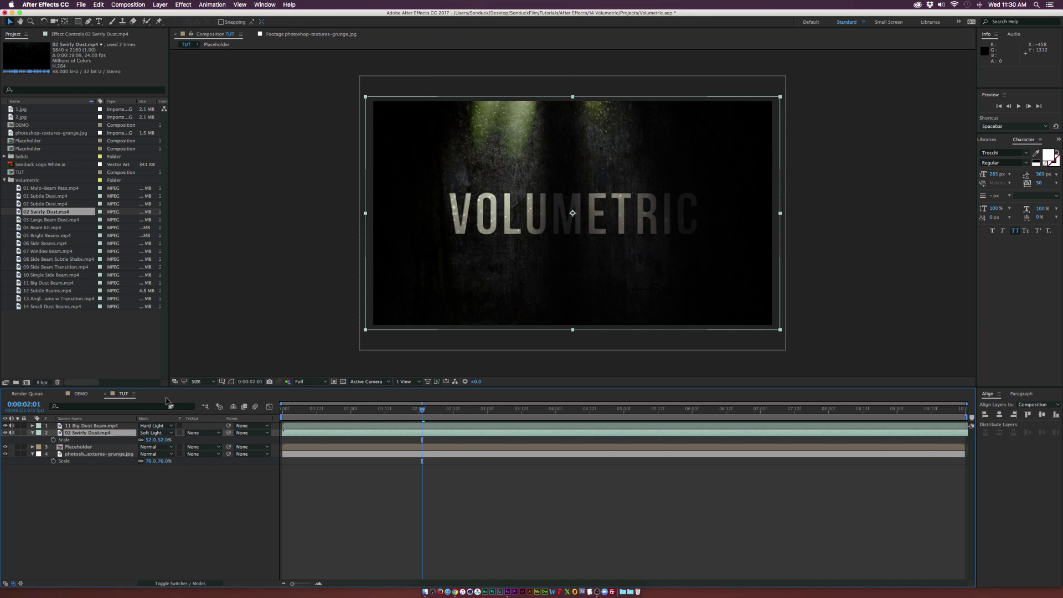
click(158, 433)
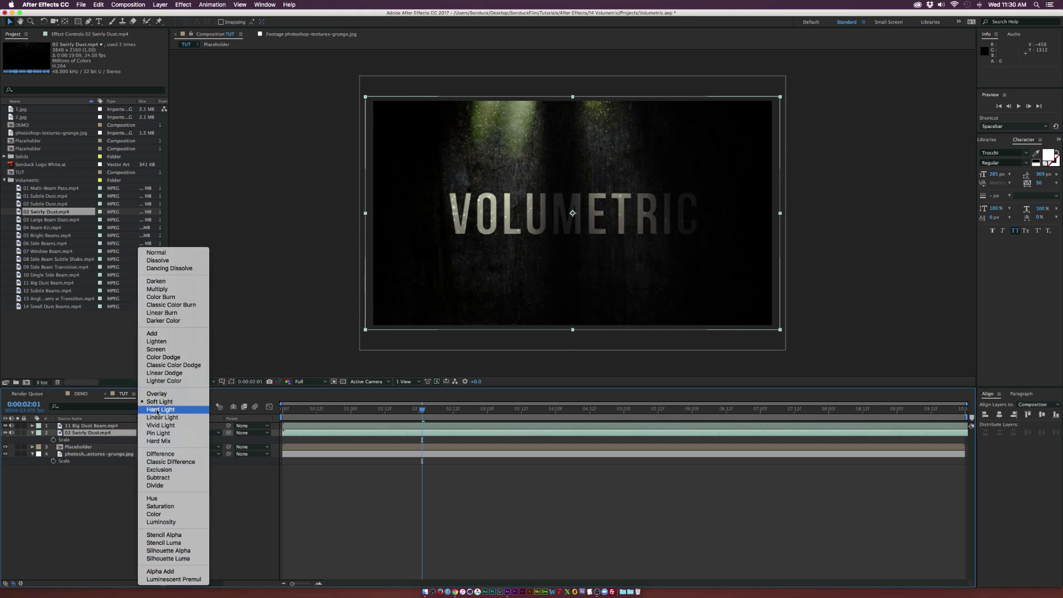
click(157, 350)
click(382, 410)
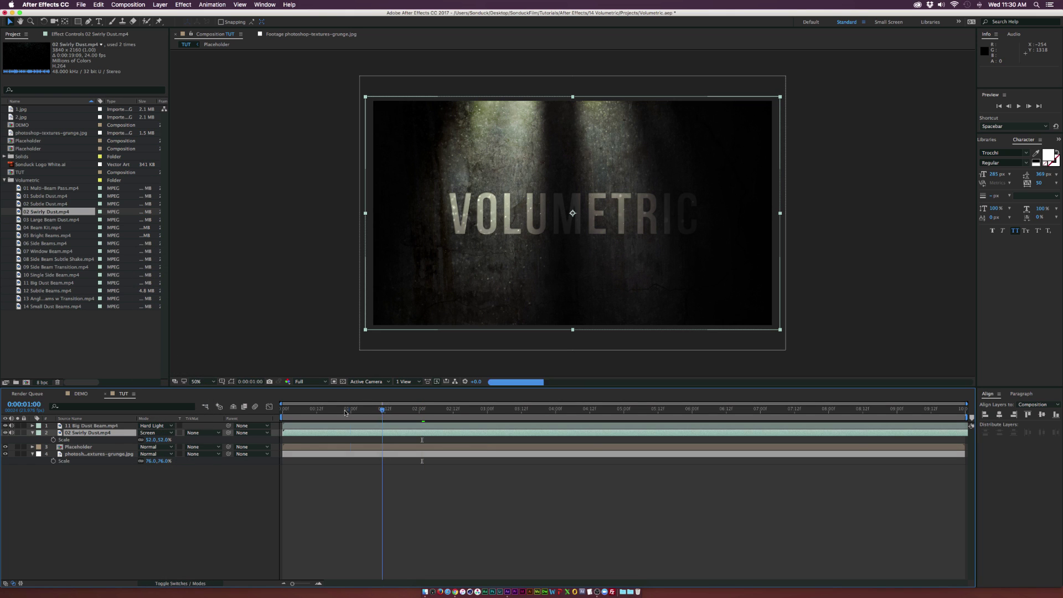
drag(346, 412, 502, 410)
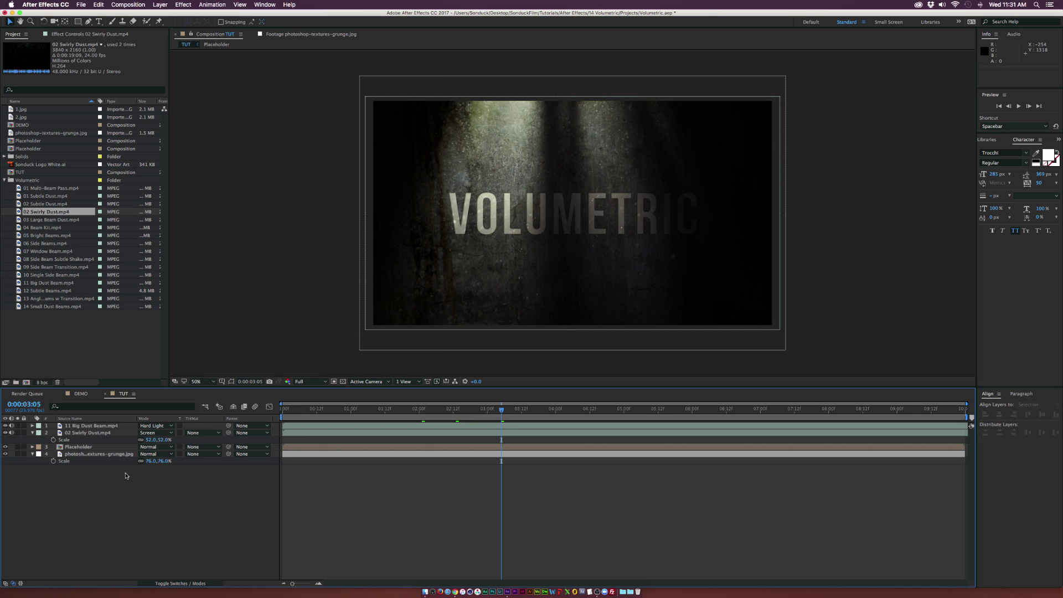
Step: Create a new solid layer named FOG
click(160, 4)
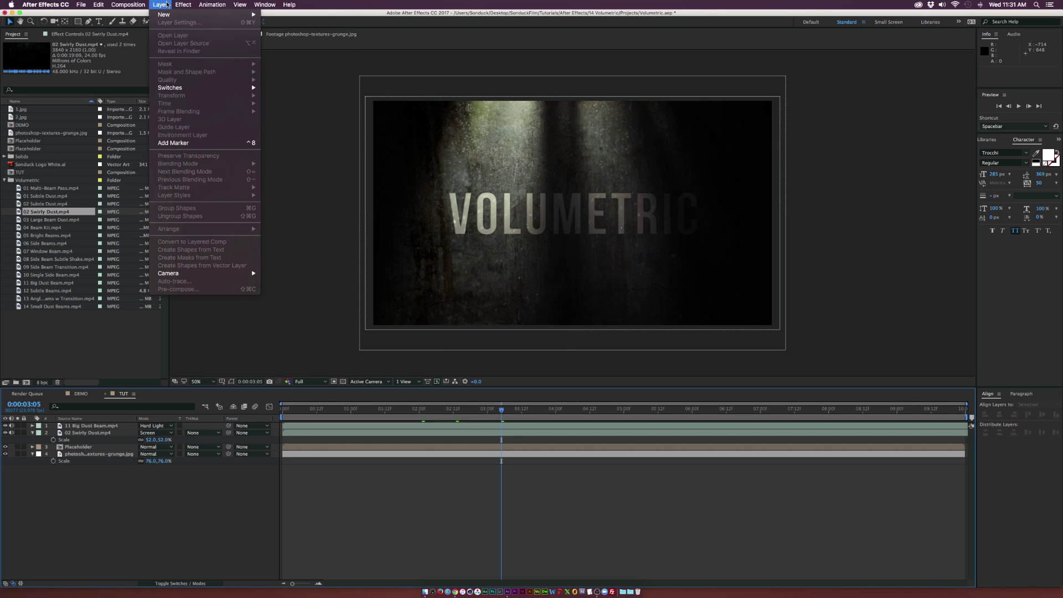
mouse_move(210, 15)
click(277, 25)
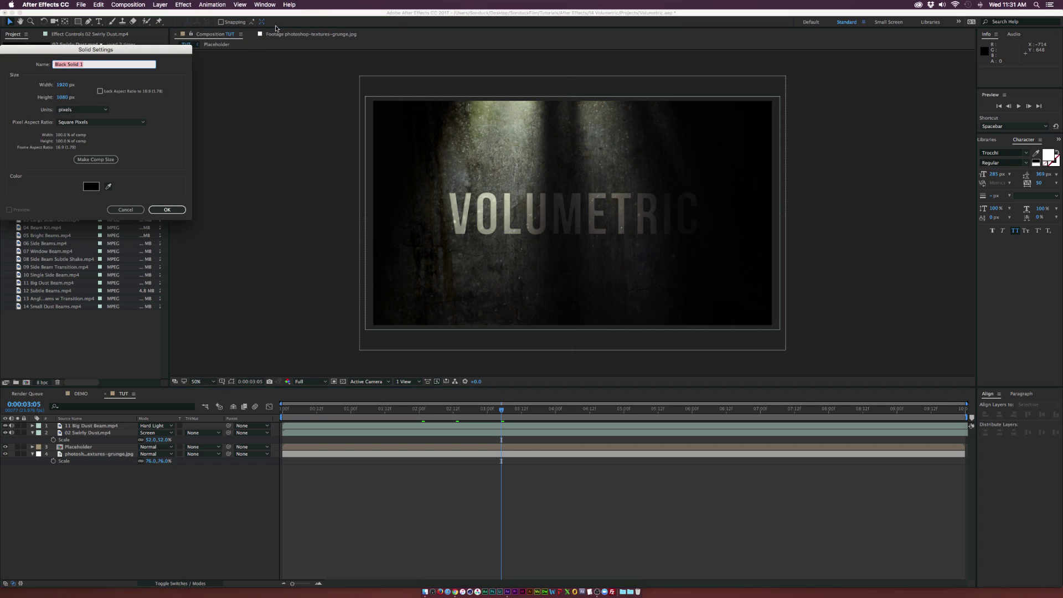
text(FOG)
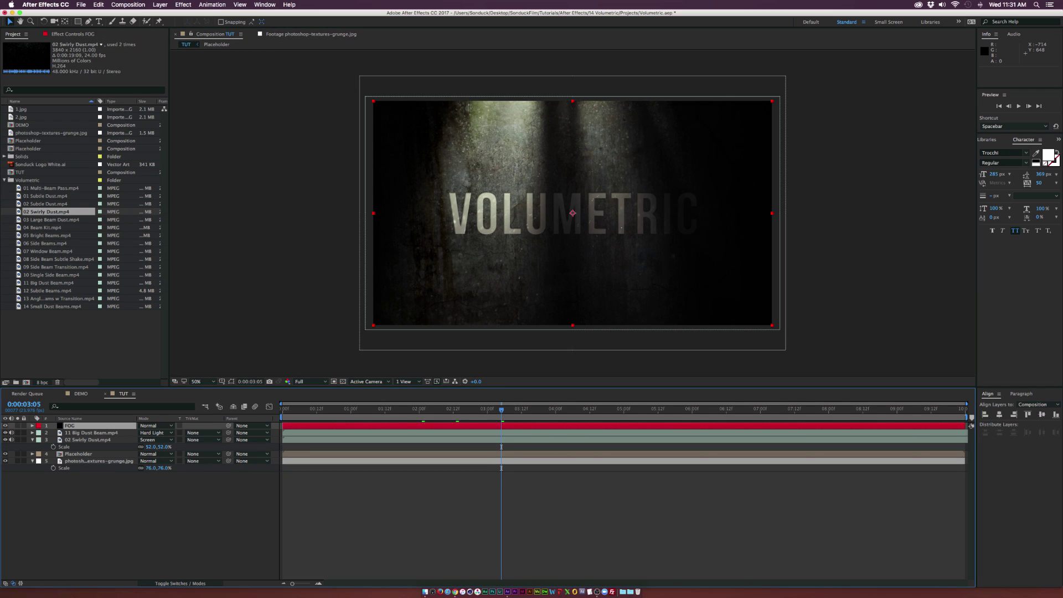
Step: Apply Fractal Noise to FOG with Contrast 142, then go to the timeline start
click(183, 5)
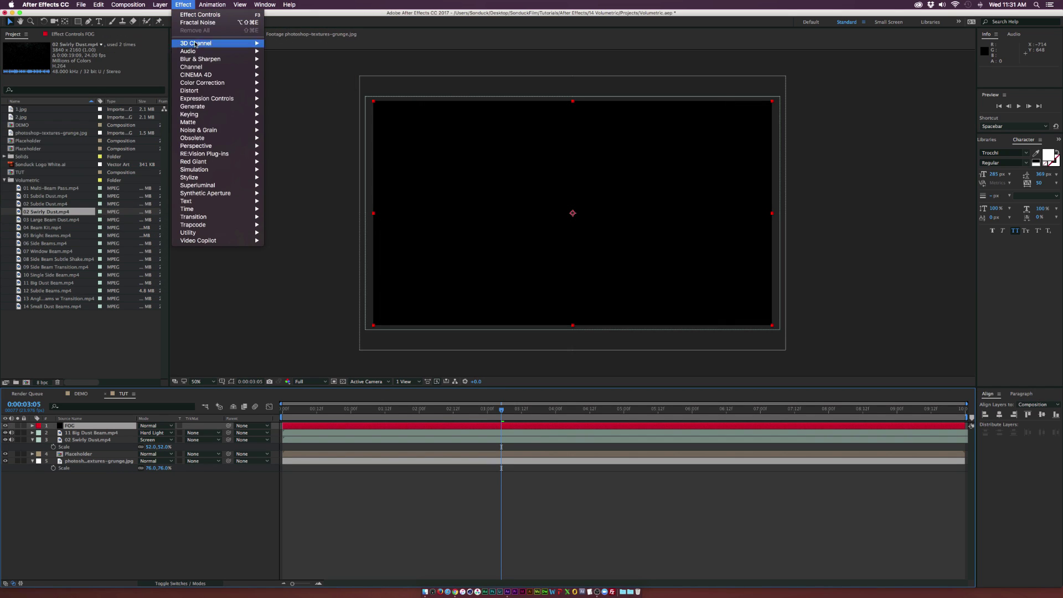
mouse_move(252, 133)
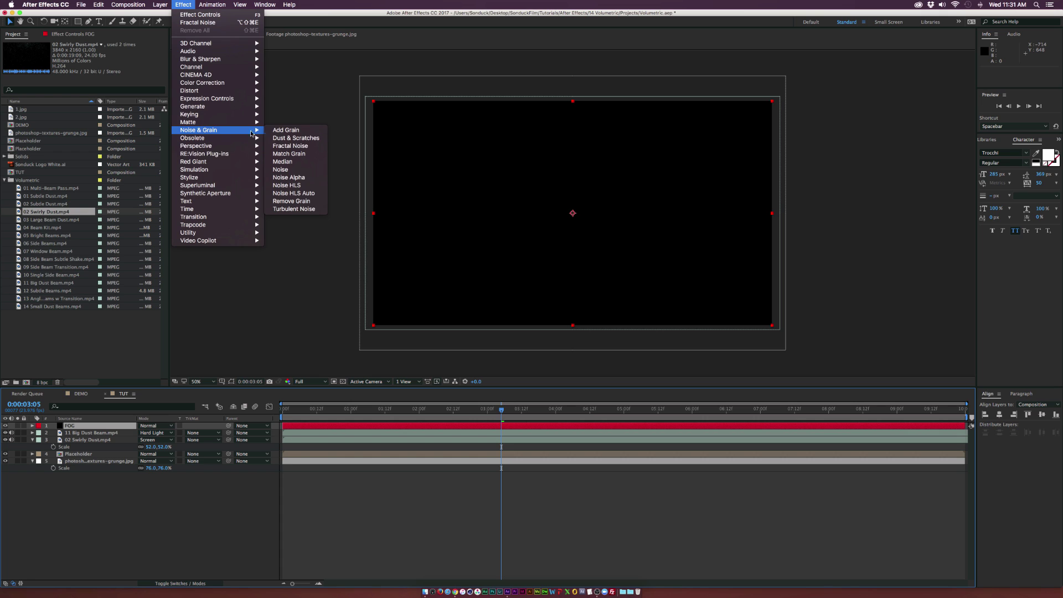
click(303, 146)
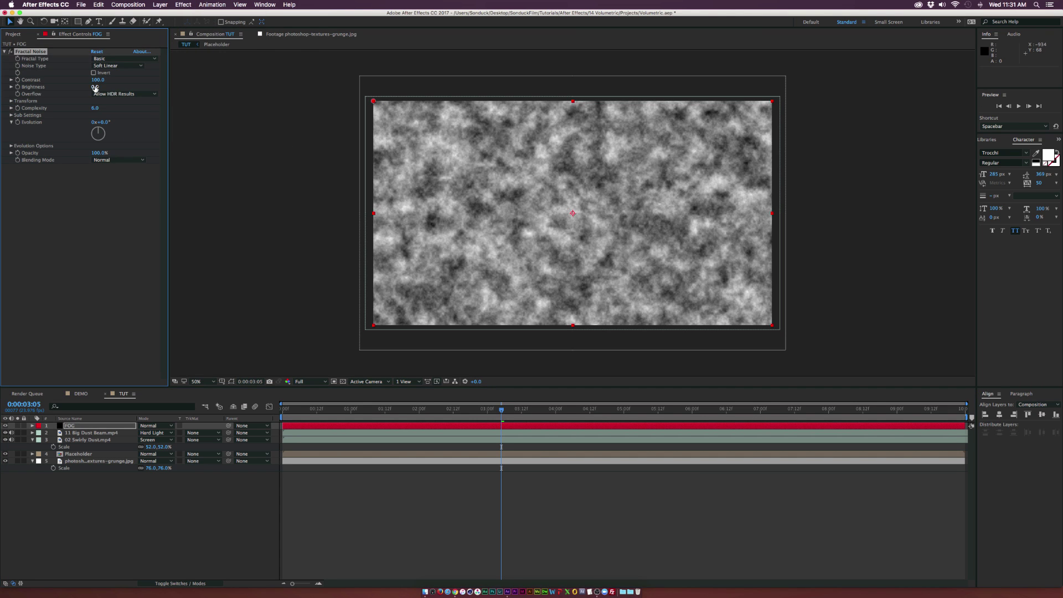
drag(107, 82, 116, 84)
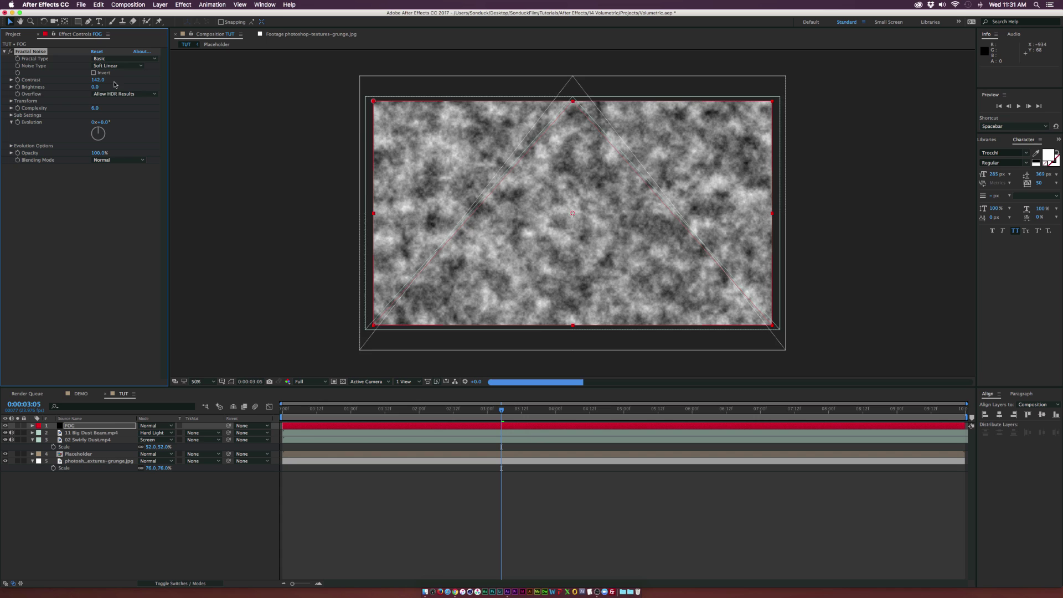
key(Home)
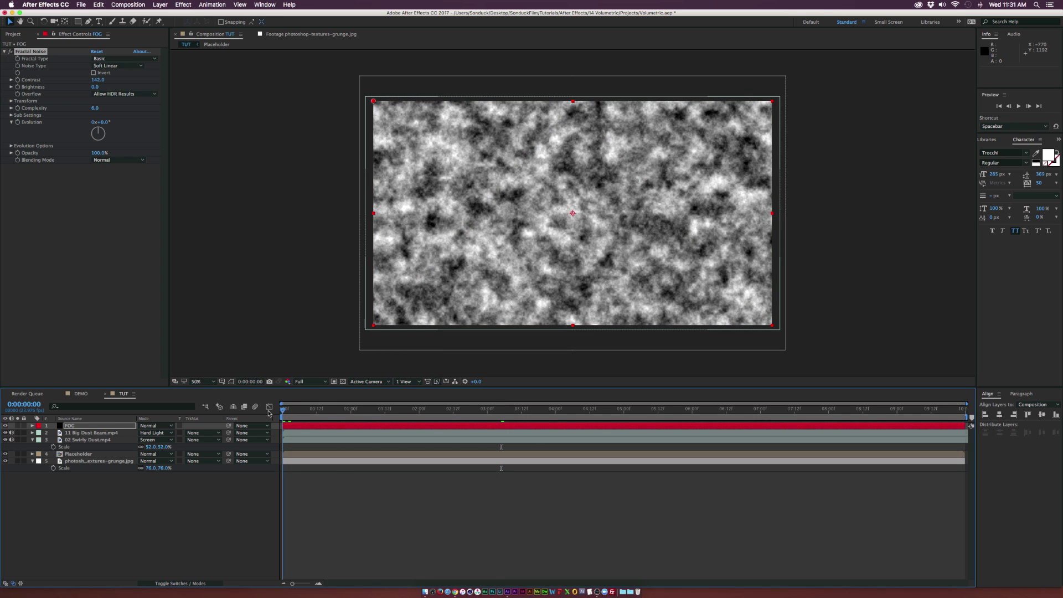
Step: Set starting keyframes at 0 s for the noise Evolution and Offset Turbulence
click(18, 125)
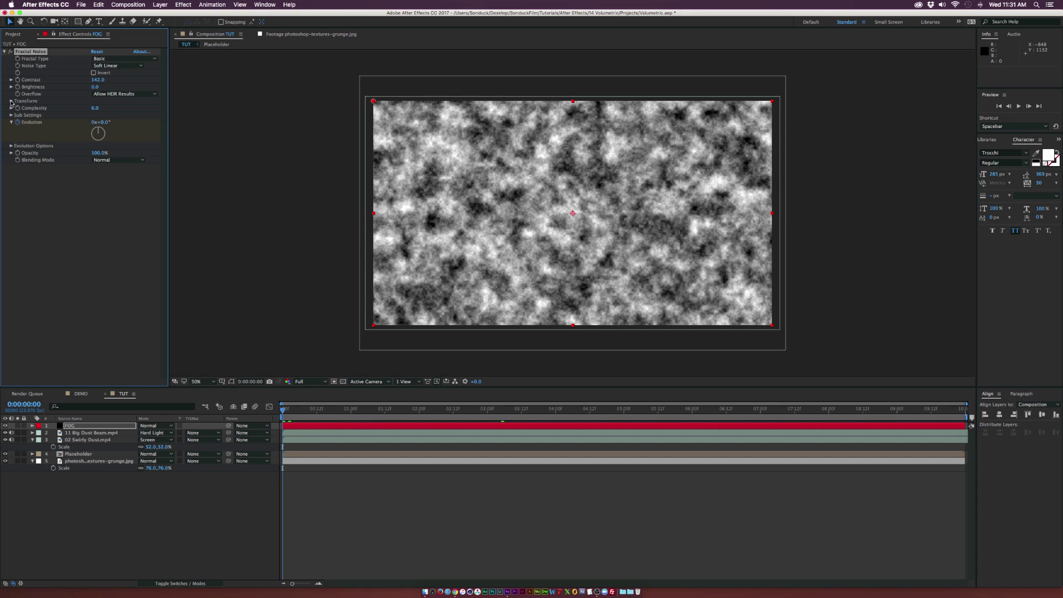
click(11, 102)
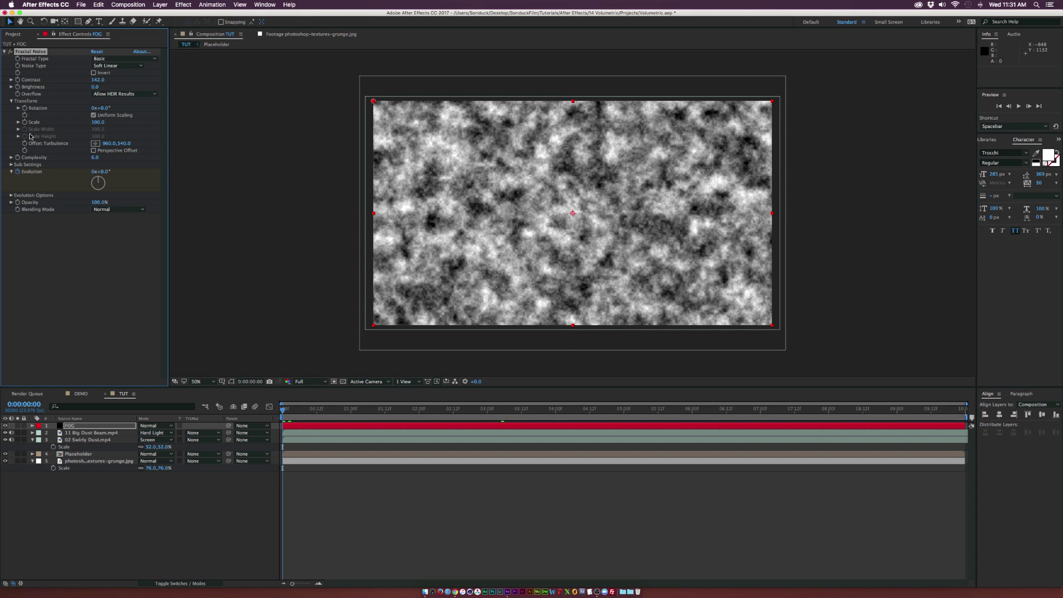
click(25, 143)
click(19, 122)
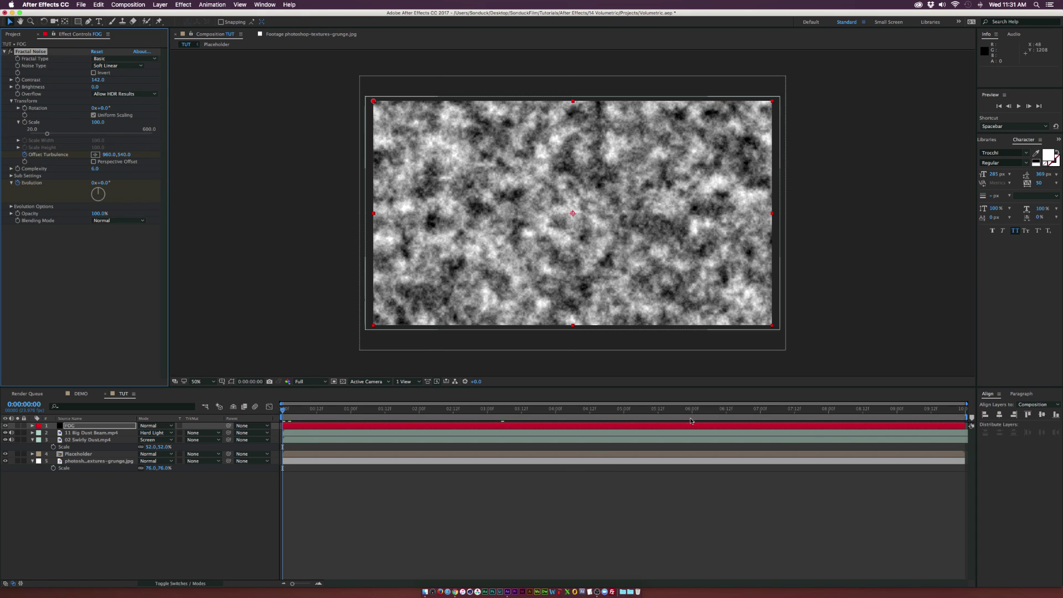
Step: At 7 seconds, set Evolution to 1x and shift Offset Turbulence so the fog drifts
click(761, 413)
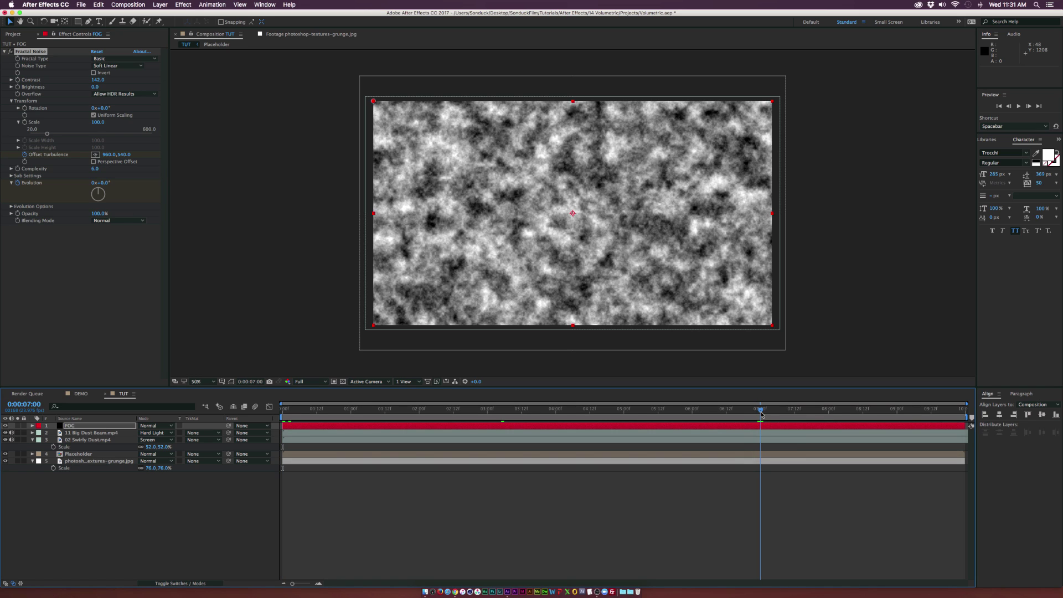
click(94, 183)
text(1)
key(Return)
drag(106, 154, 147, 159)
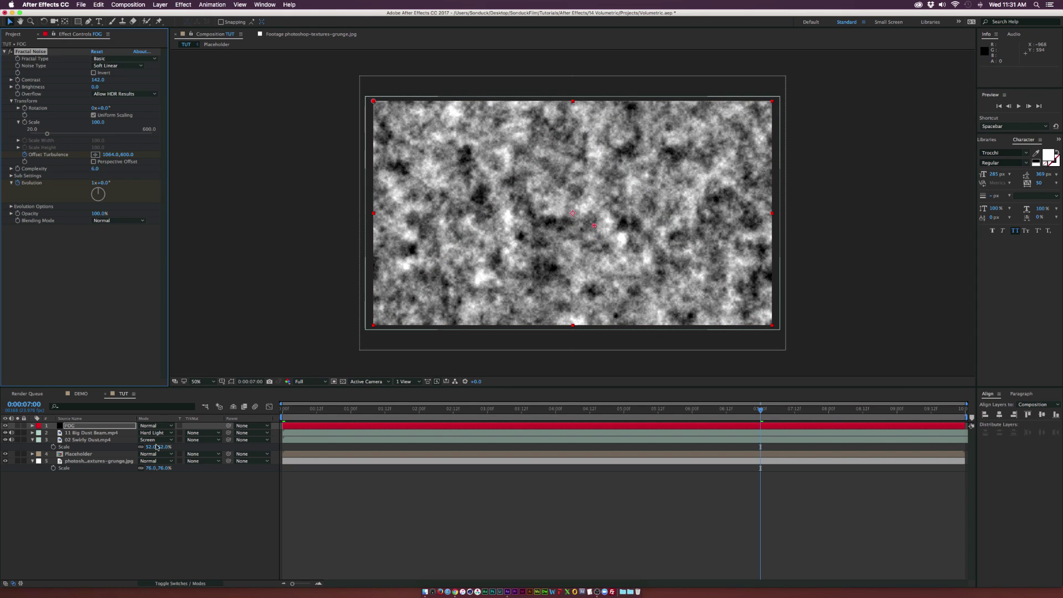
Step: Set FOG to 10% opacity in Screen mode and move it below 02 Swirly Dust
key(t)
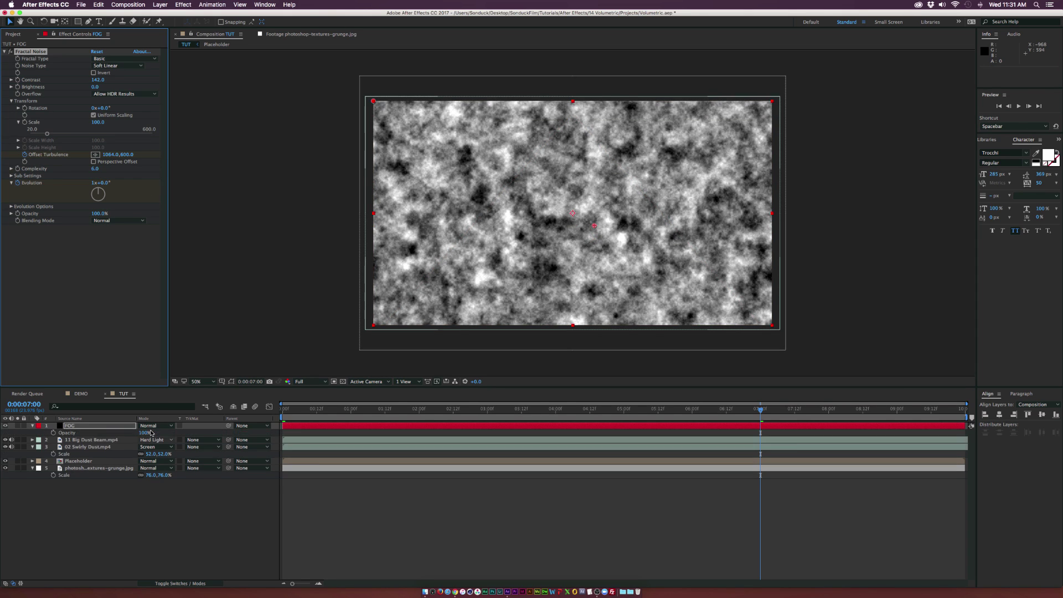
click(146, 433)
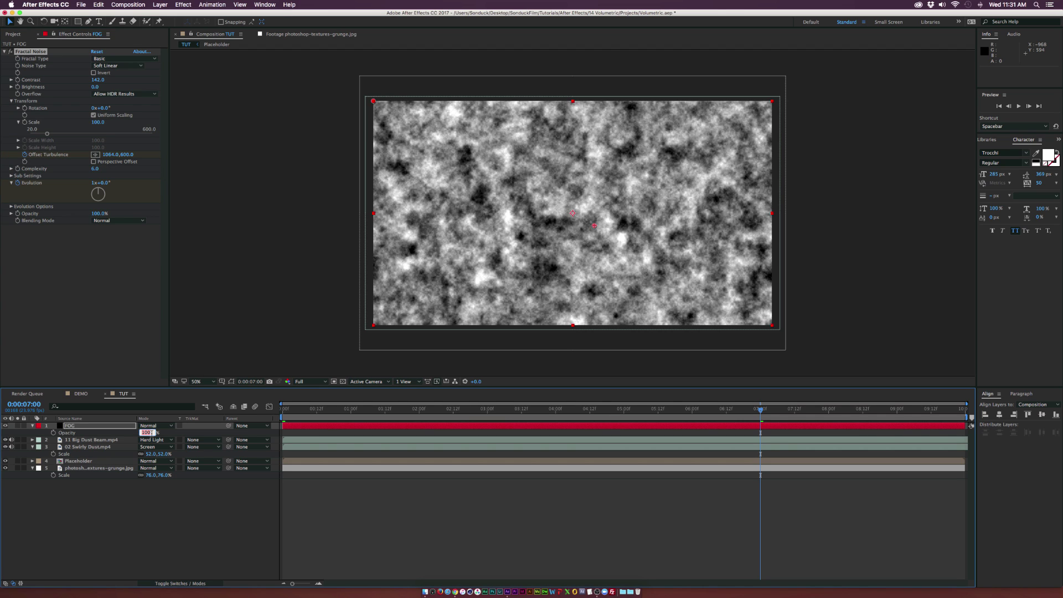
text(10)
key(Return)
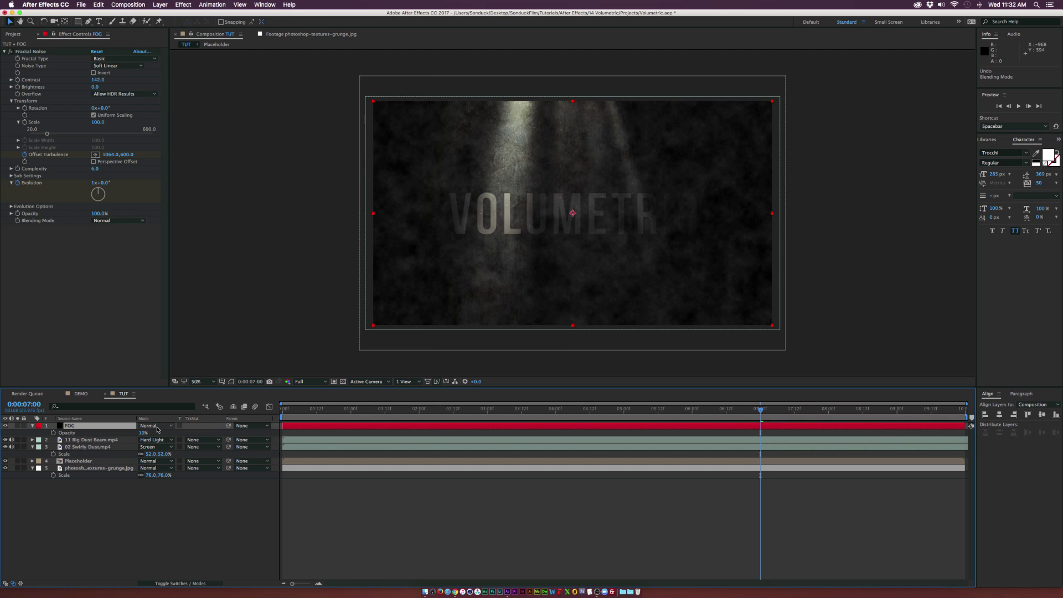
click(158, 430)
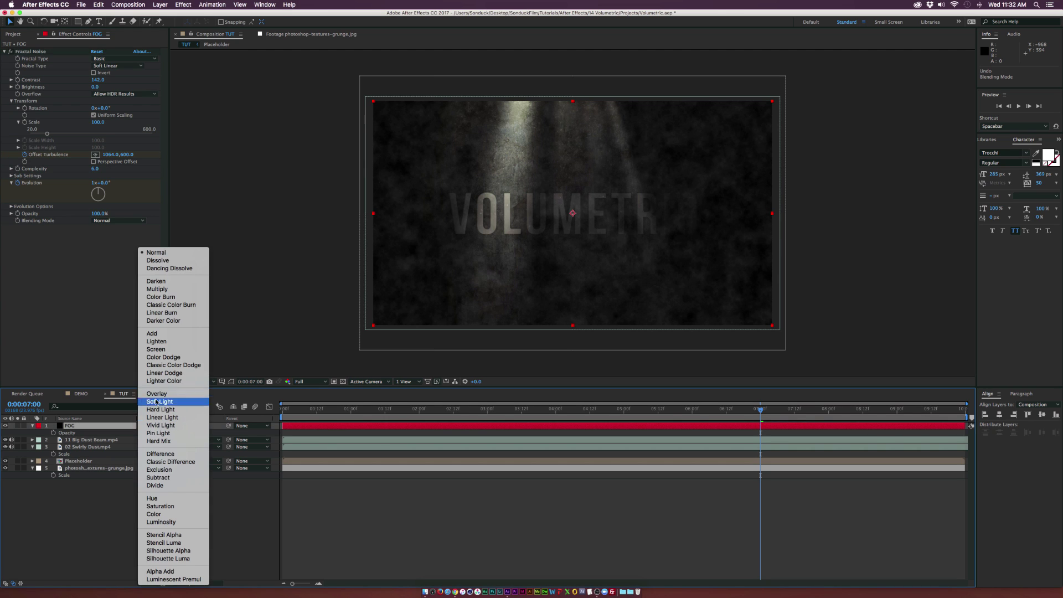
click(156, 350)
drag(87, 427, 82, 456)
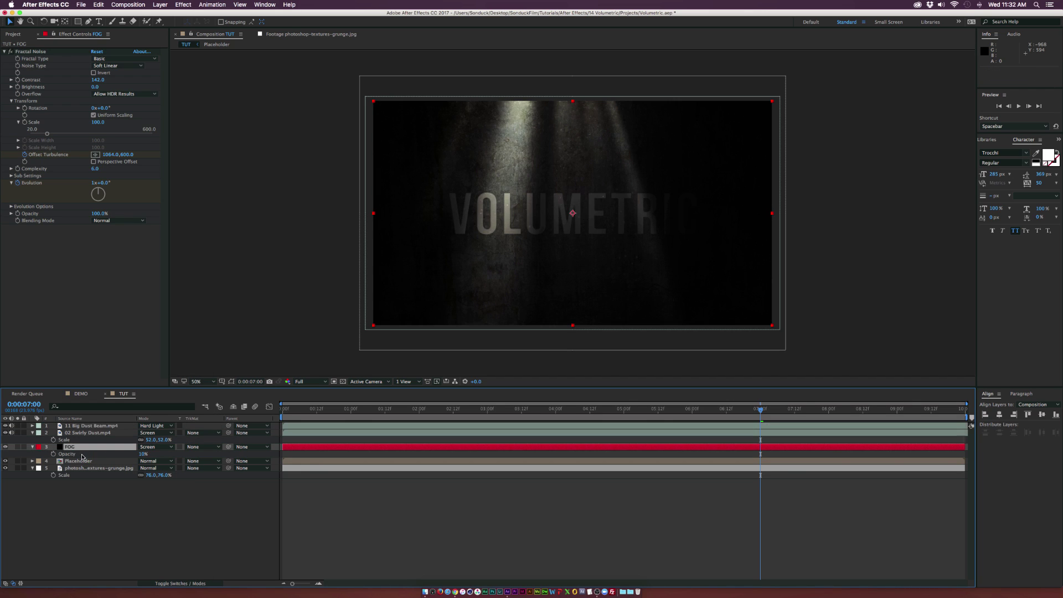
Step: Compare the scene with and without fog, then raise FOG opacity to 20%
click(5, 447)
click(4, 447)
click(4, 447)
click(4, 447)
click(143, 454)
drag(143, 455, 148, 455)
click(148, 482)
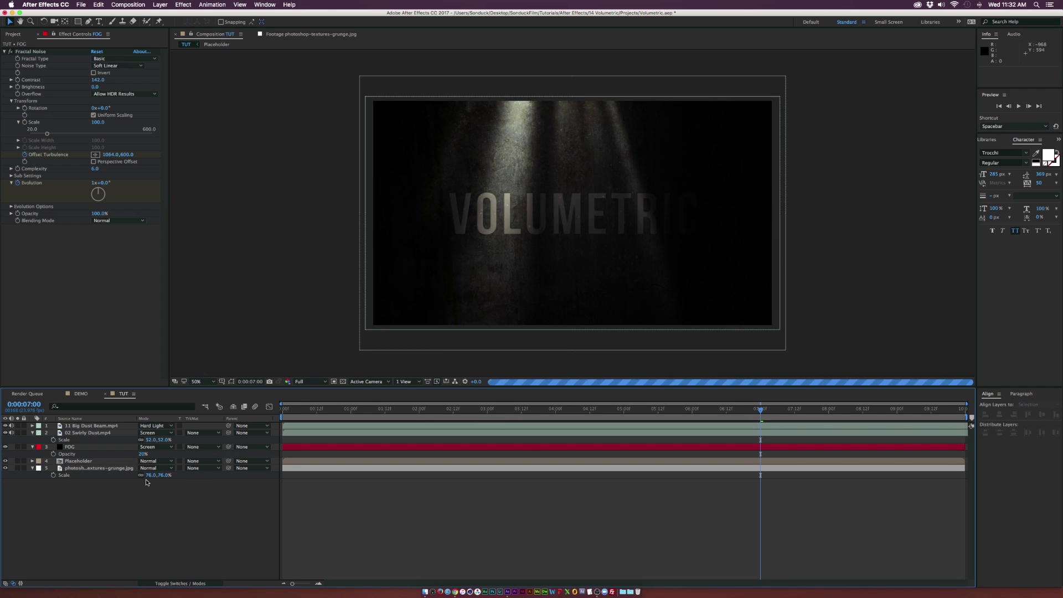
click(359, 415)
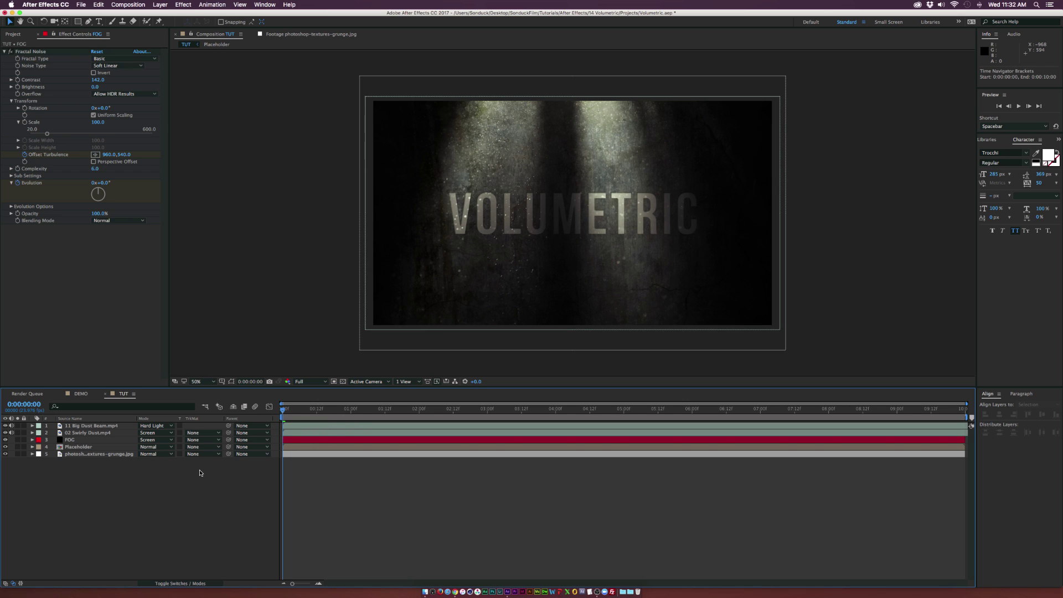
Step: Add a new adjustment layer on top and name it Blur
click(159, 4)
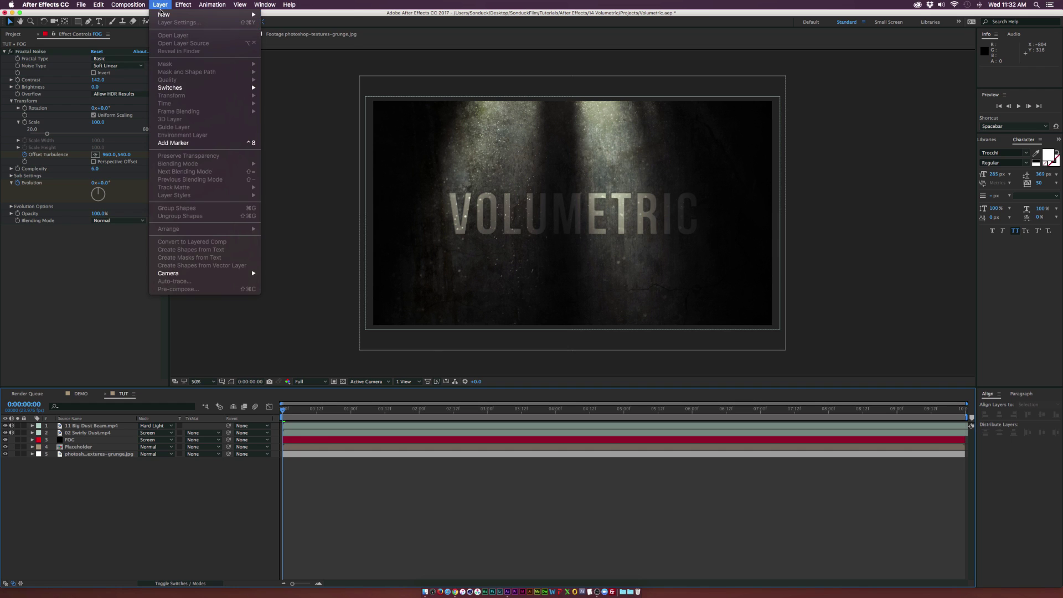
mouse_move(211, 15)
click(309, 64)
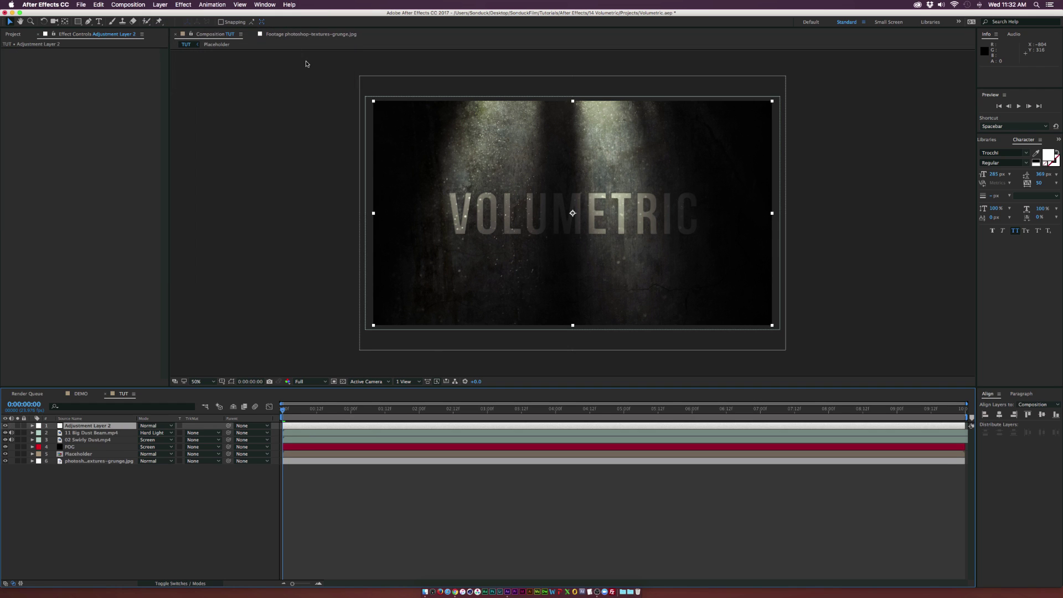
key(Return)
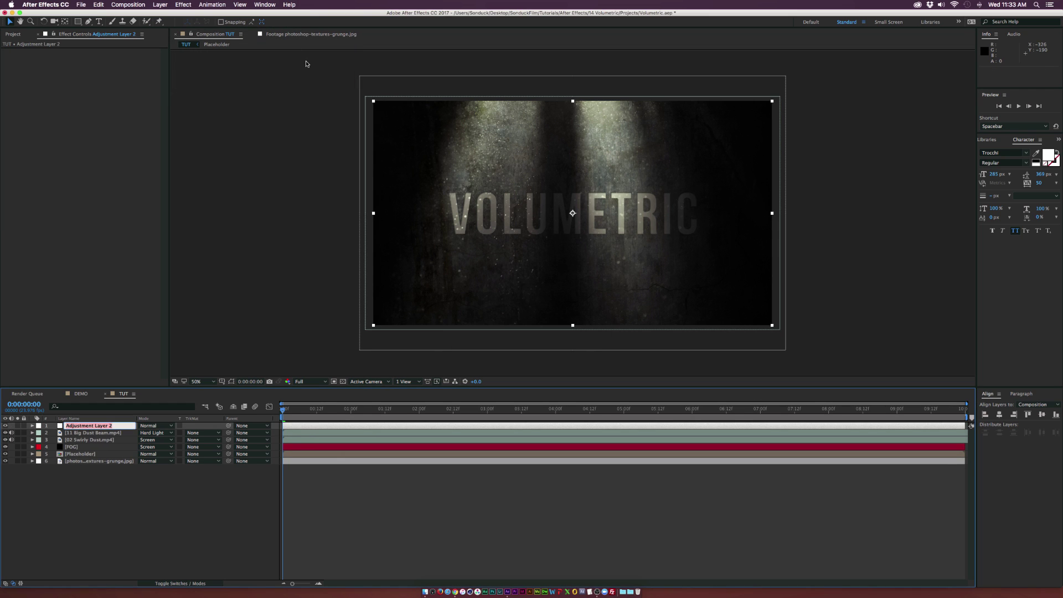
text(Blur)
key(Return)
Step: Apply Gaussian Blur from Blur & Sharpen to the Blur layer
click(183, 5)
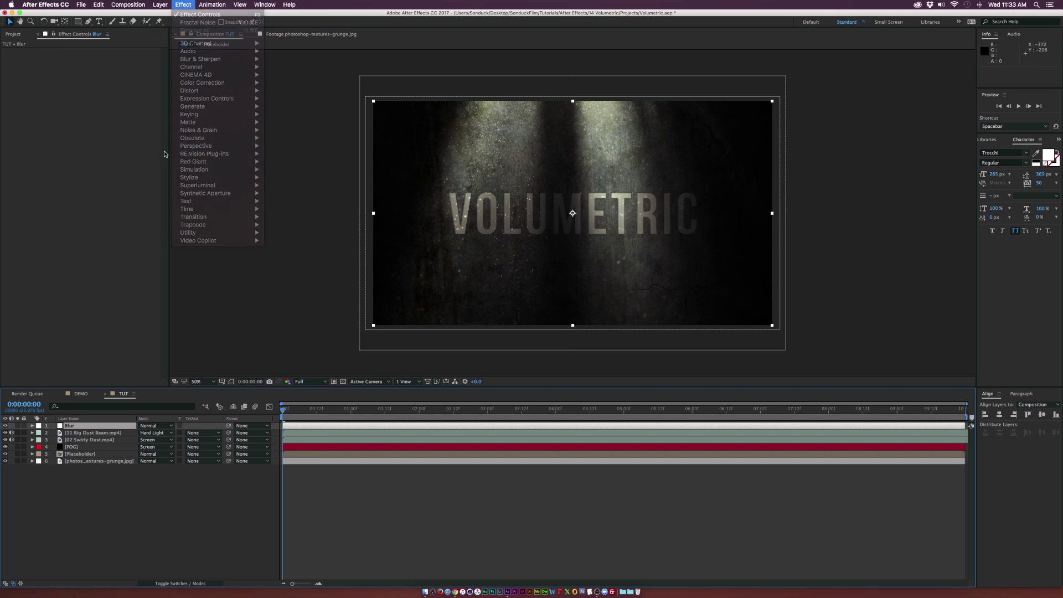
click(183, 4)
click(184, 5)
mouse_move(246, 58)
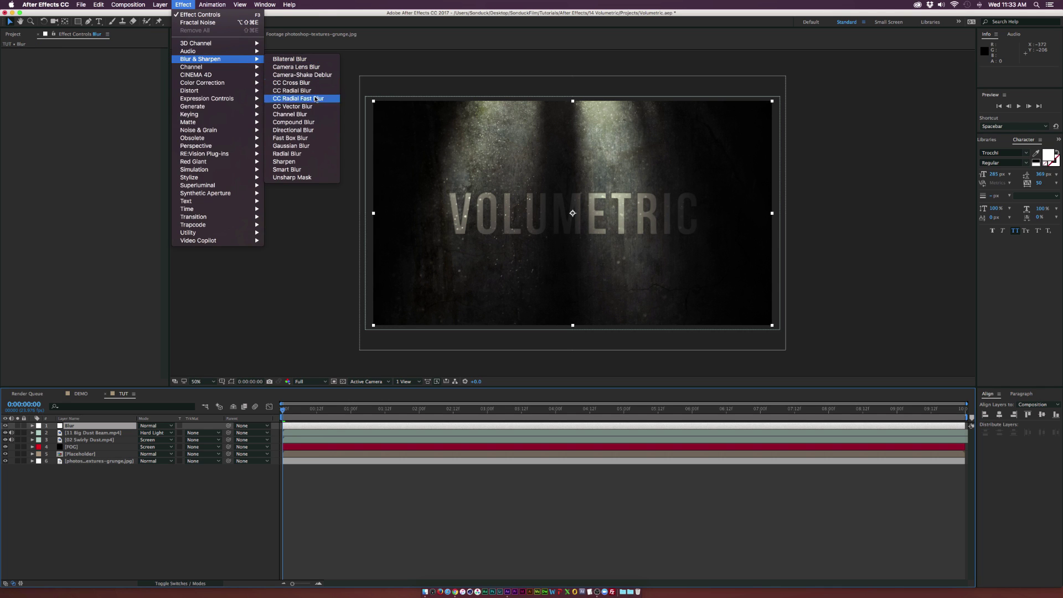
click(288, 146)
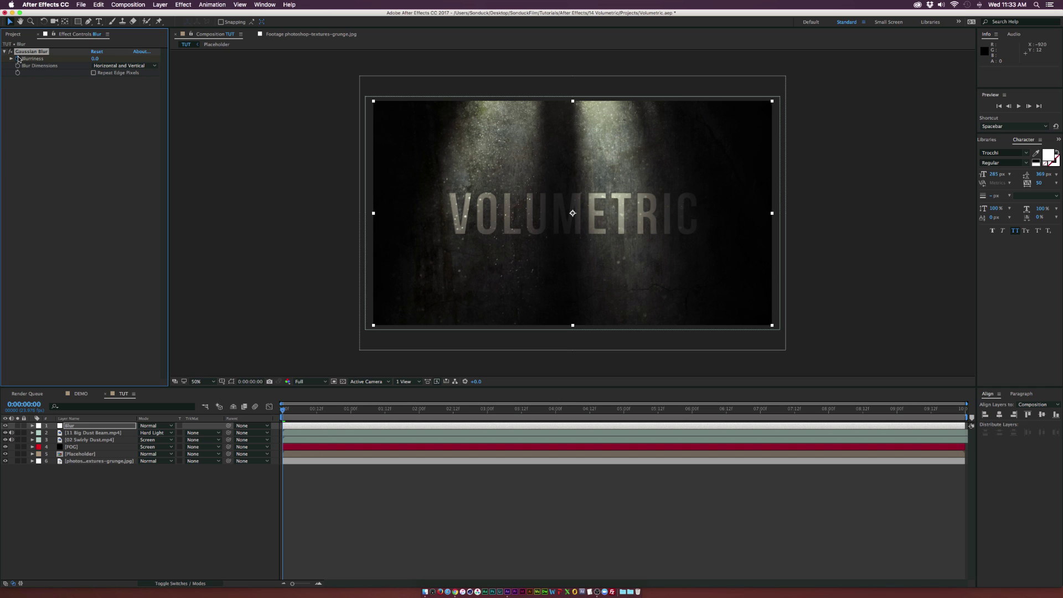
Step: Move the Blurriness keyframe to about 1:12 and set Blurriness 28.9 at the start
key(u)
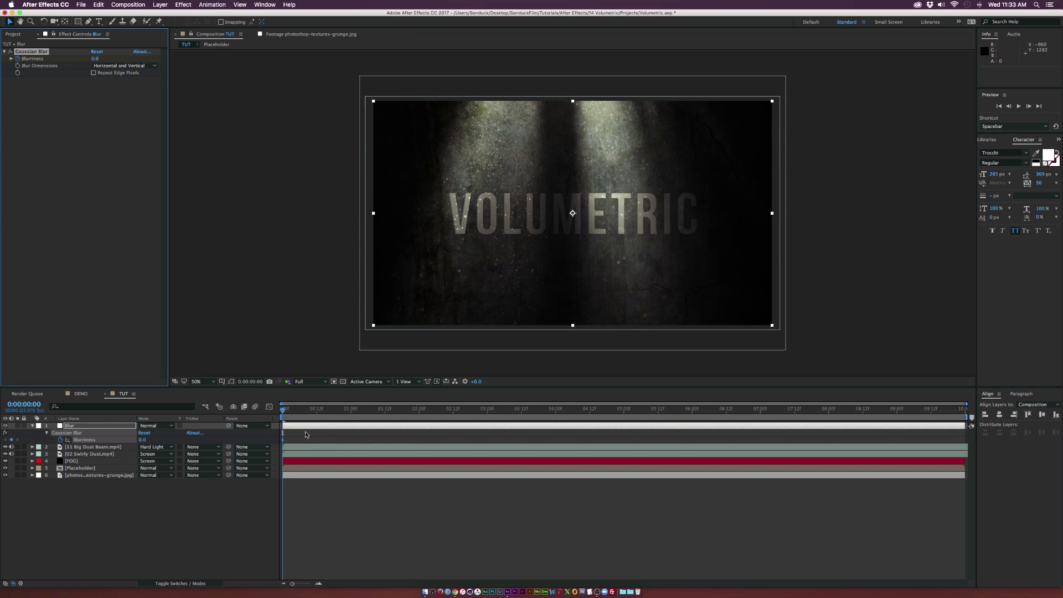
drag(283, 441, 387, 442)
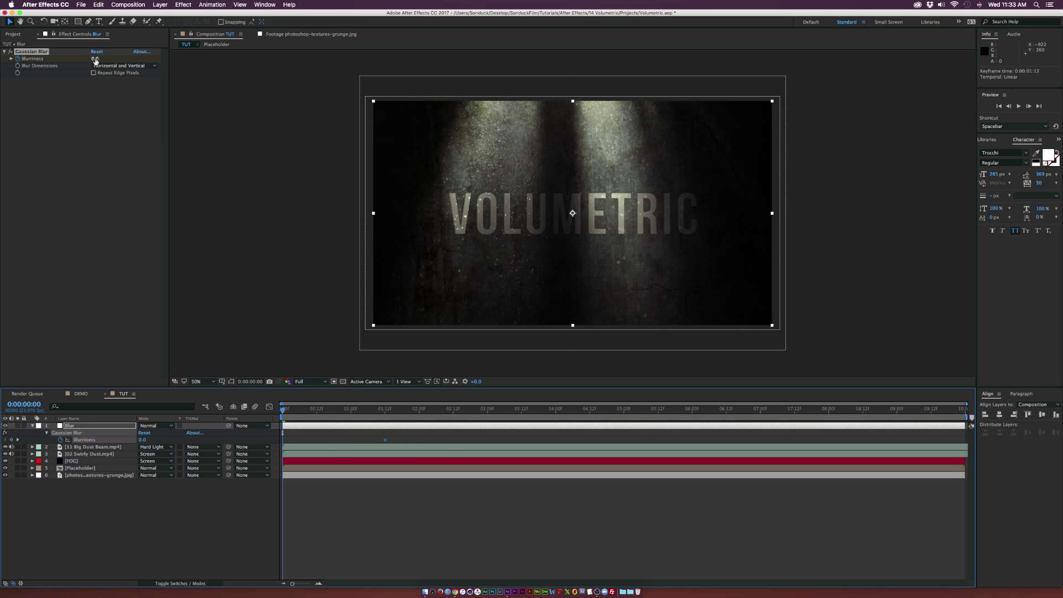
click(95, 60)
text(20)
key(Return)
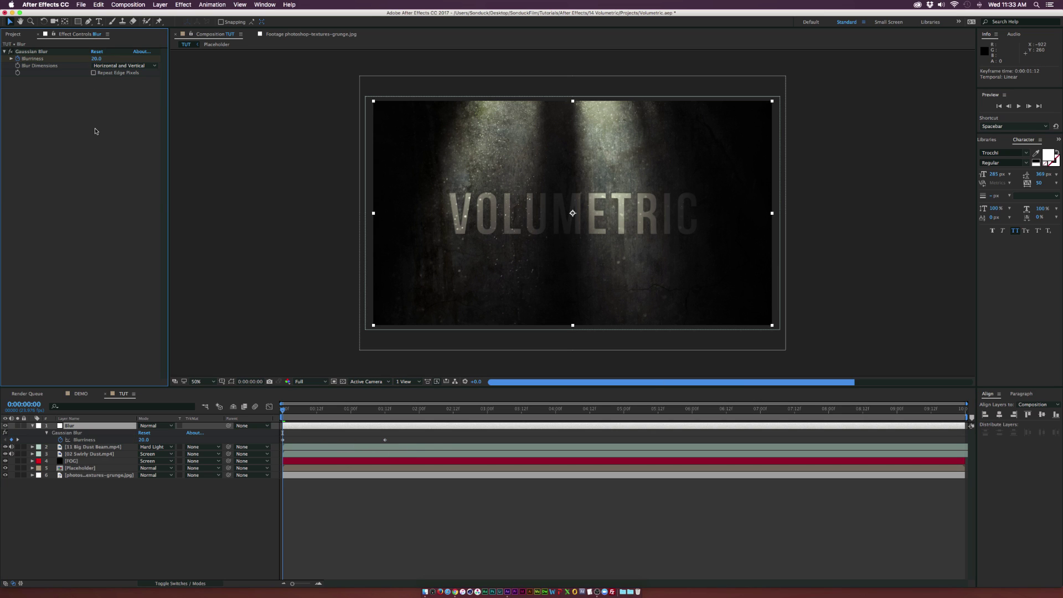
drag(99, 60, 109, 61)
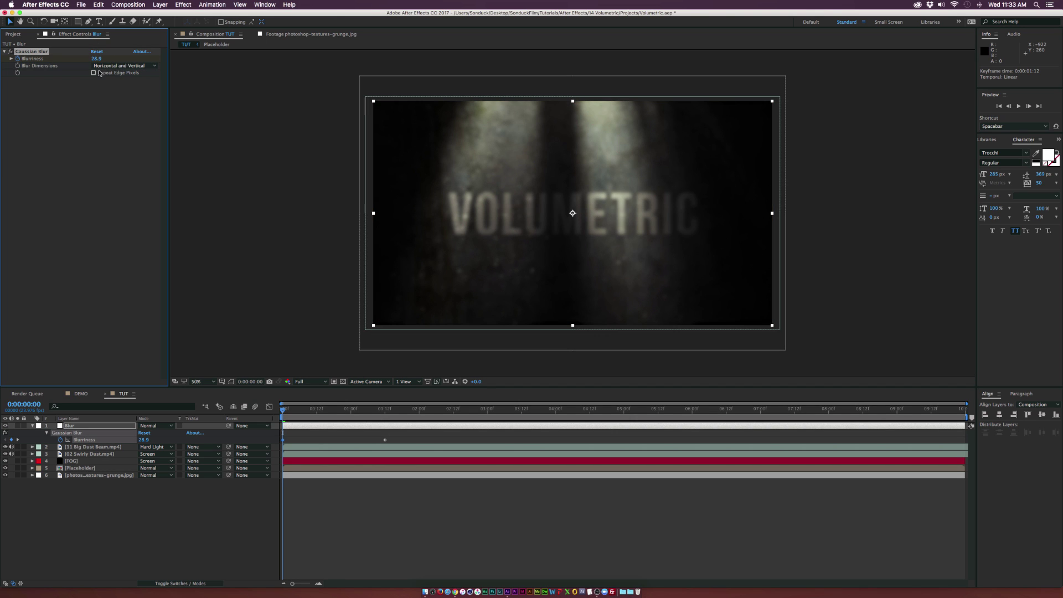
Step: Turn on Repeat Edge Pixels and easy-ease the 1:12 Blurriness keyframe
click(93, 73)
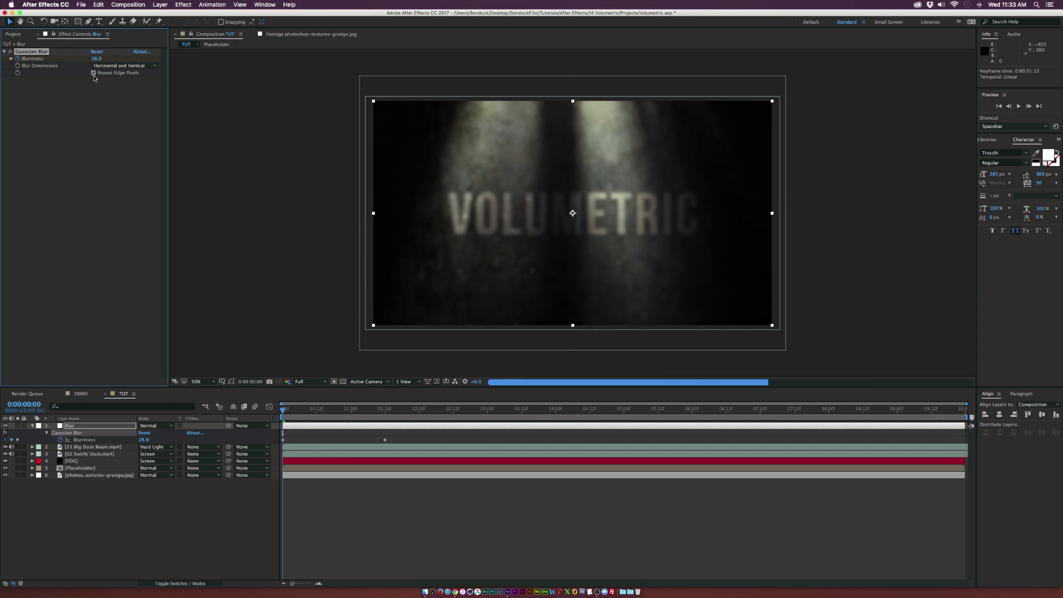
drag(409, 435, 373, 446)
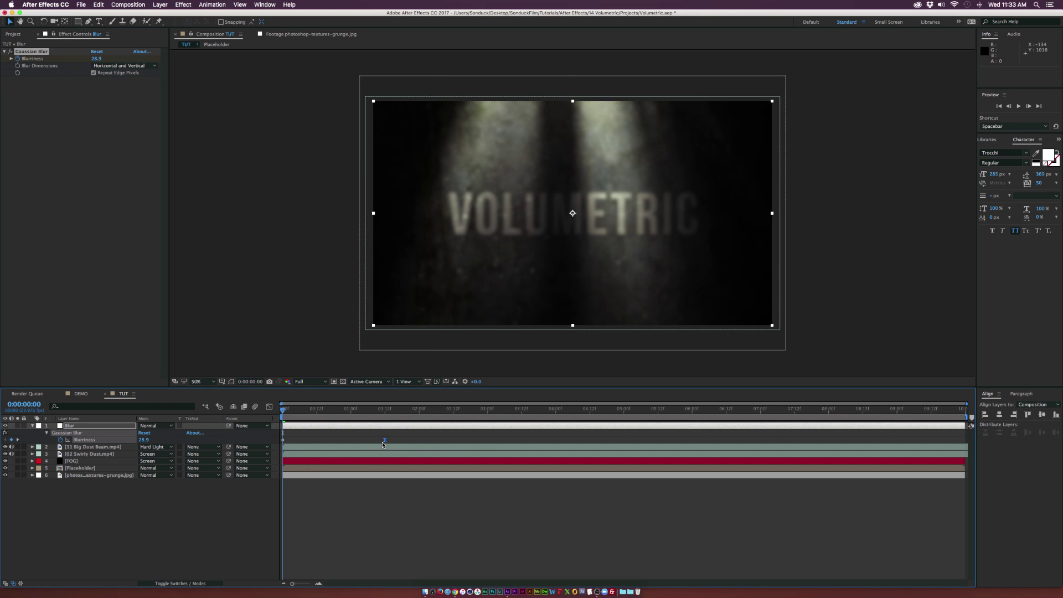
key(F9)
drag(304, 410, 313, 411)
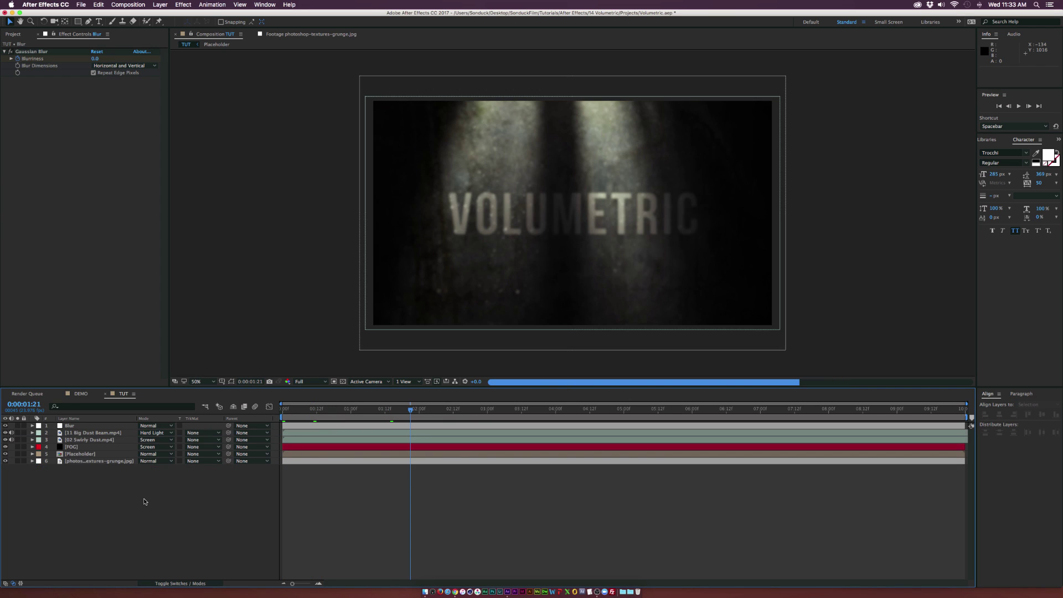
Step: Add a null object and parent layers 2 through 7 to Null 4
click(160, 5)
mouse_move(201, 19)
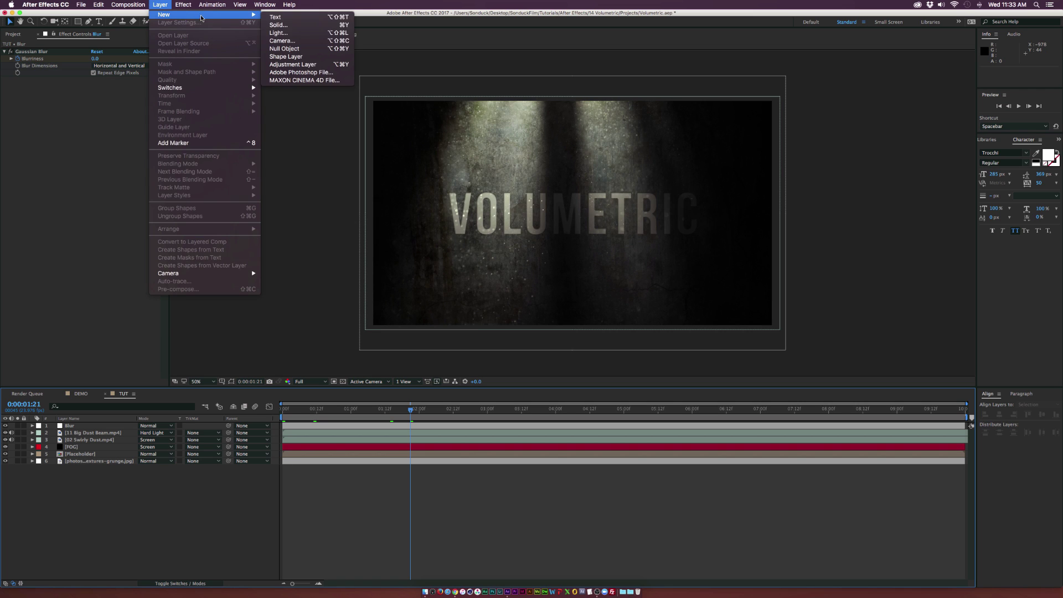
click(285, 49)
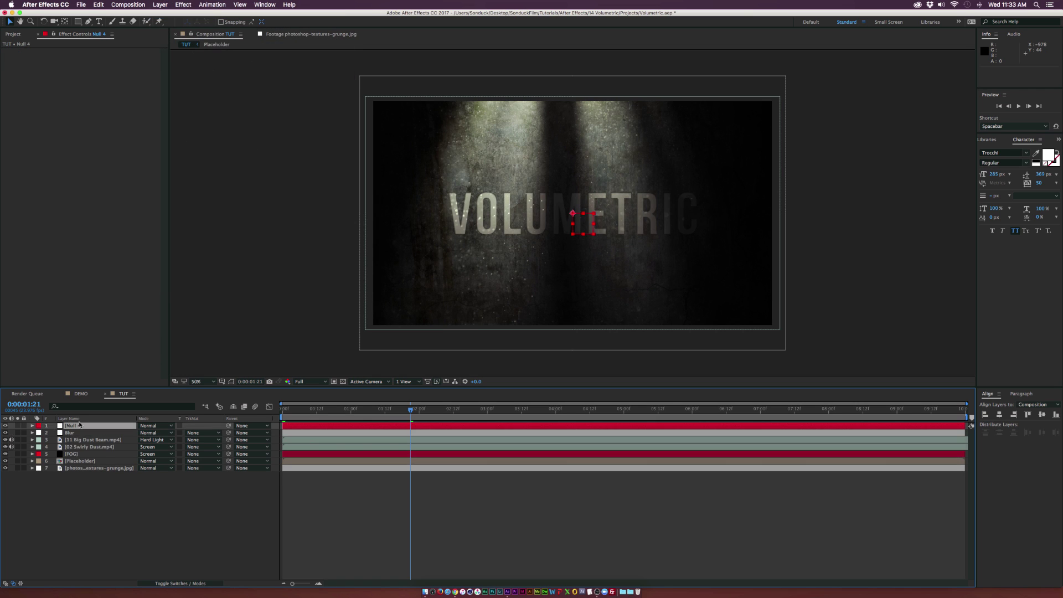
drag(72, 499, 78, 433)
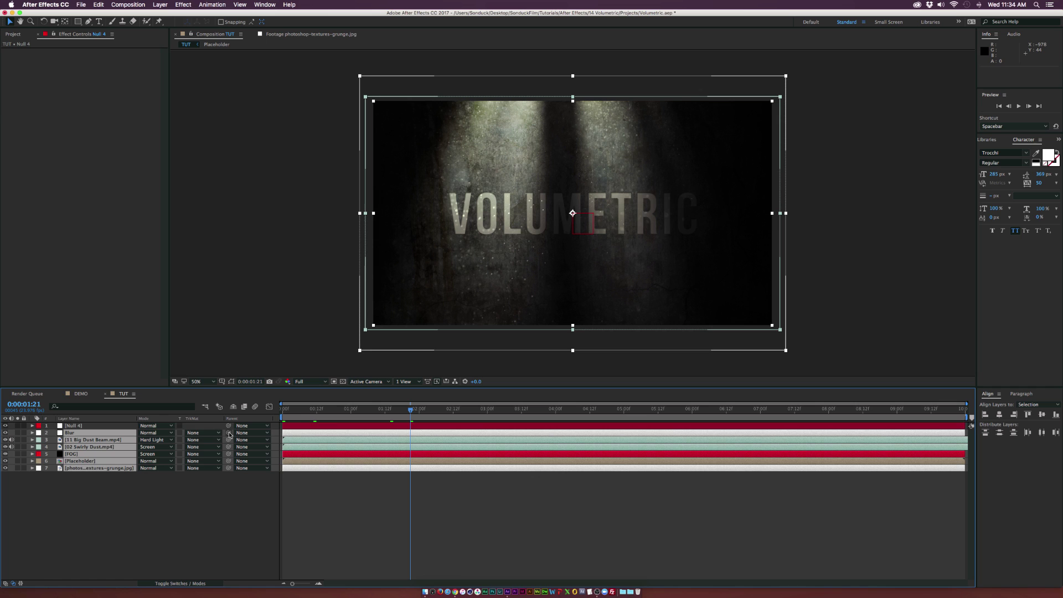
drag(229, 432, 117, 430)
click(115, 513)
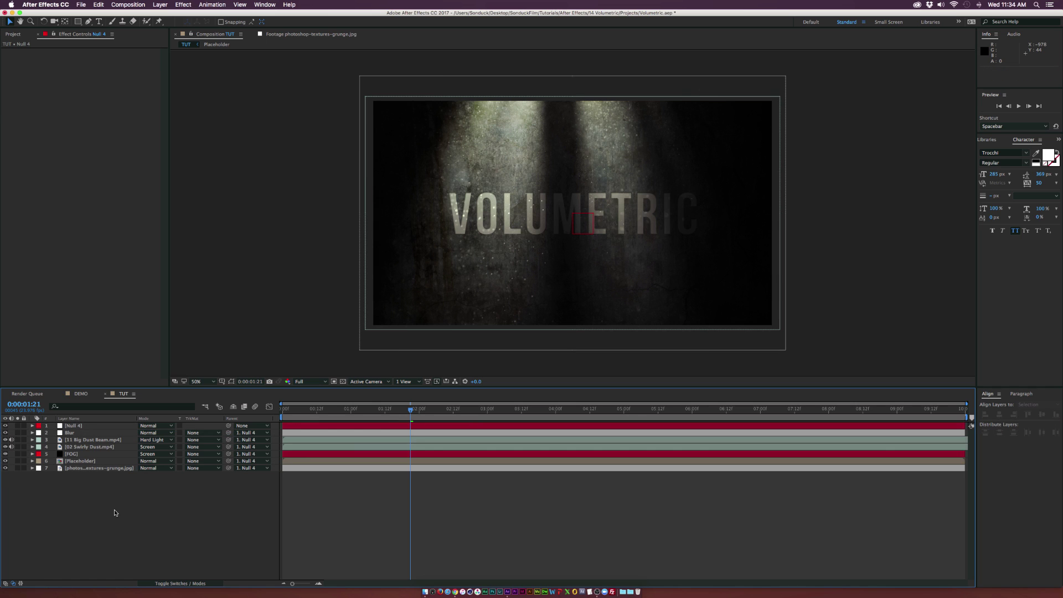
key(space)
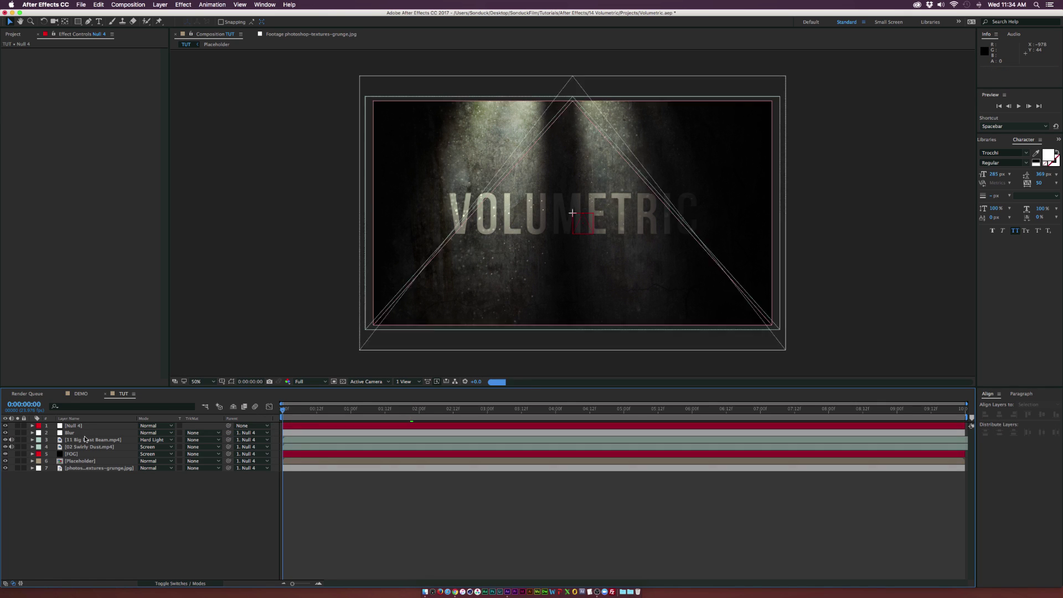
Step: Keyframe Null 4's Scale from 100% at 0 to 107% at 7 seconds; start a Position expression
click(79, 427)
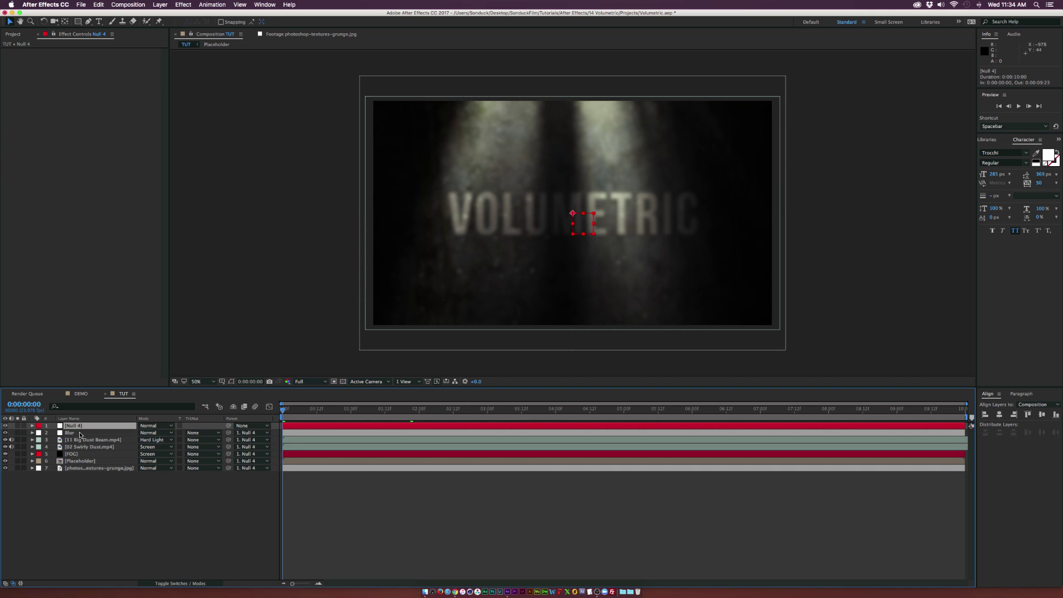
key(s)
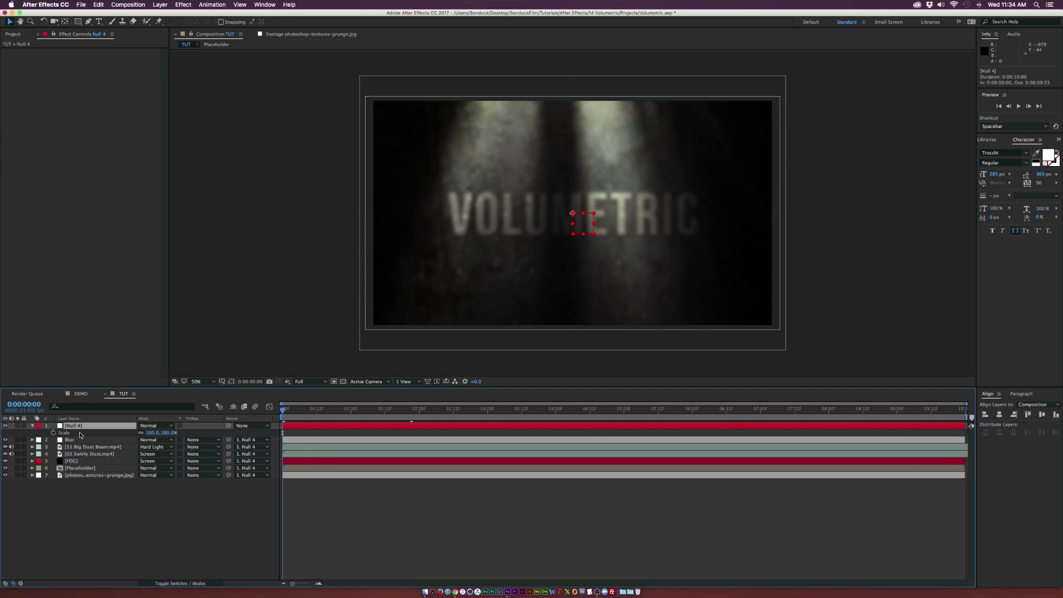
key(shift+p)
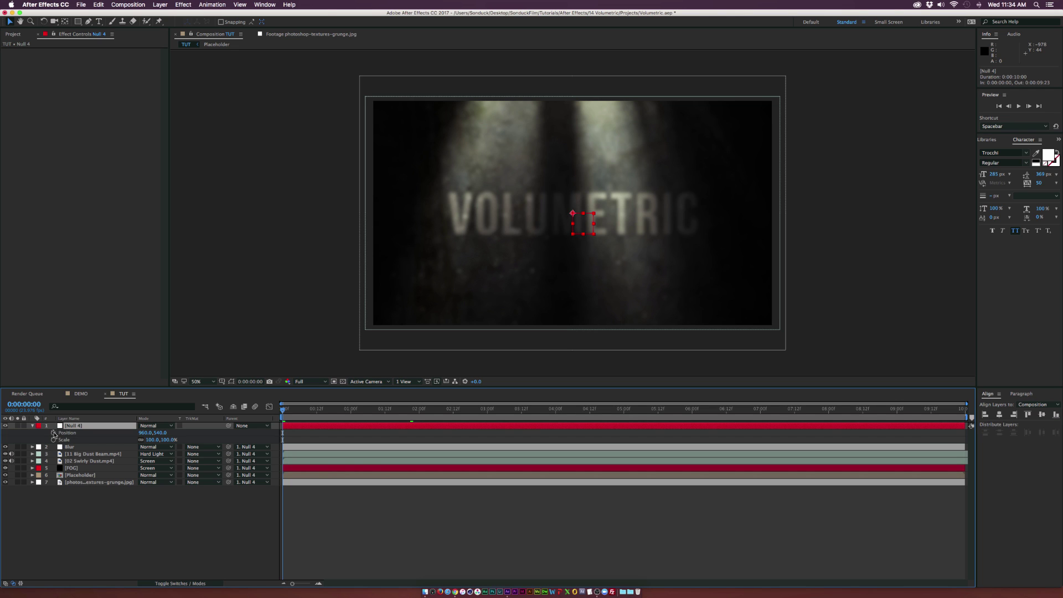
click(53, 440)
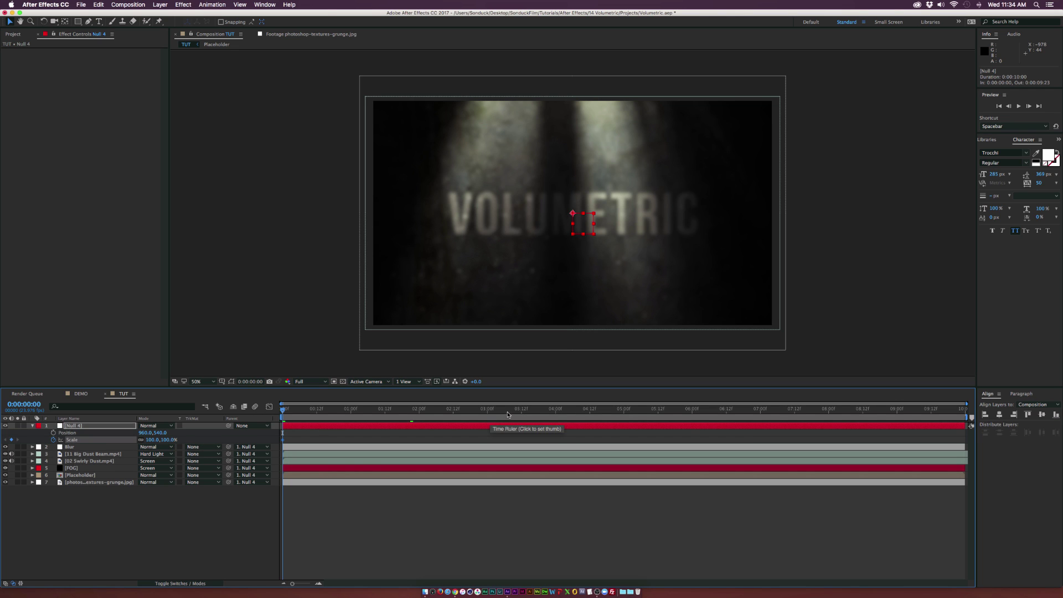
drag(508, 415, 760, 414)
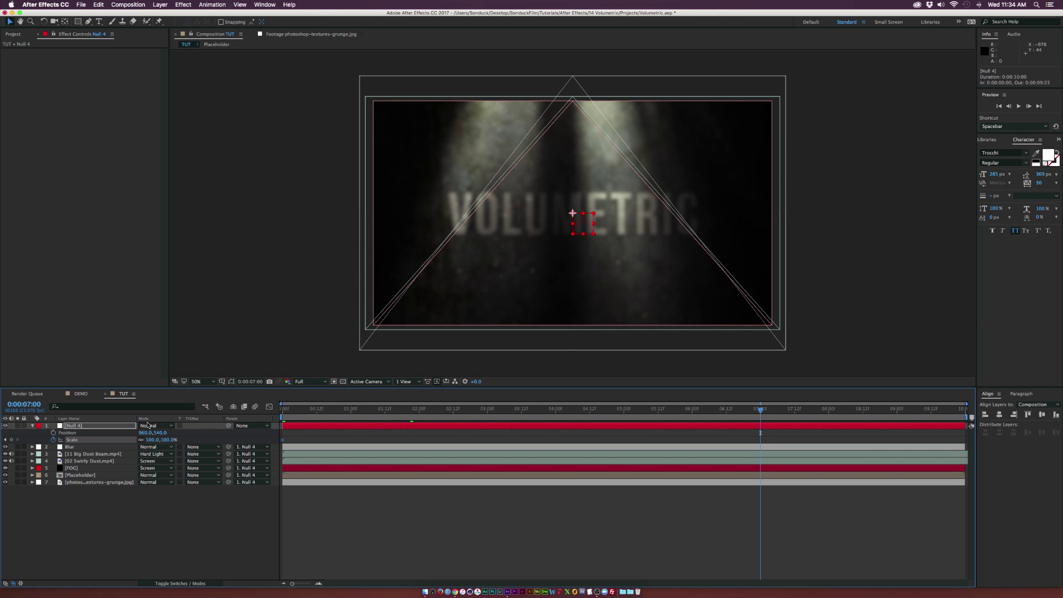
click(151, 440)
text(107)
key(Return)
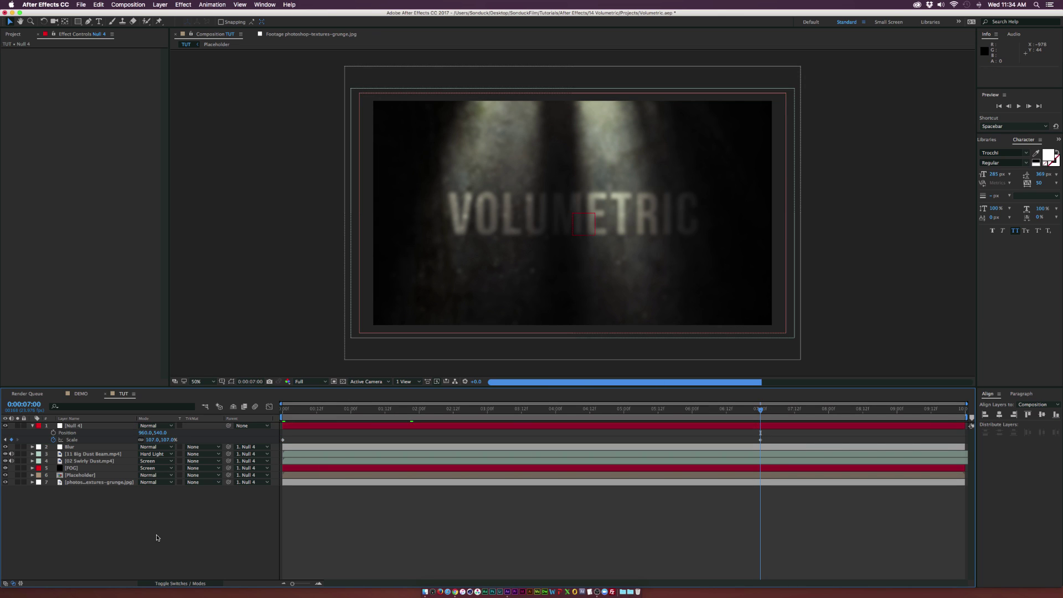
click(157, 538)
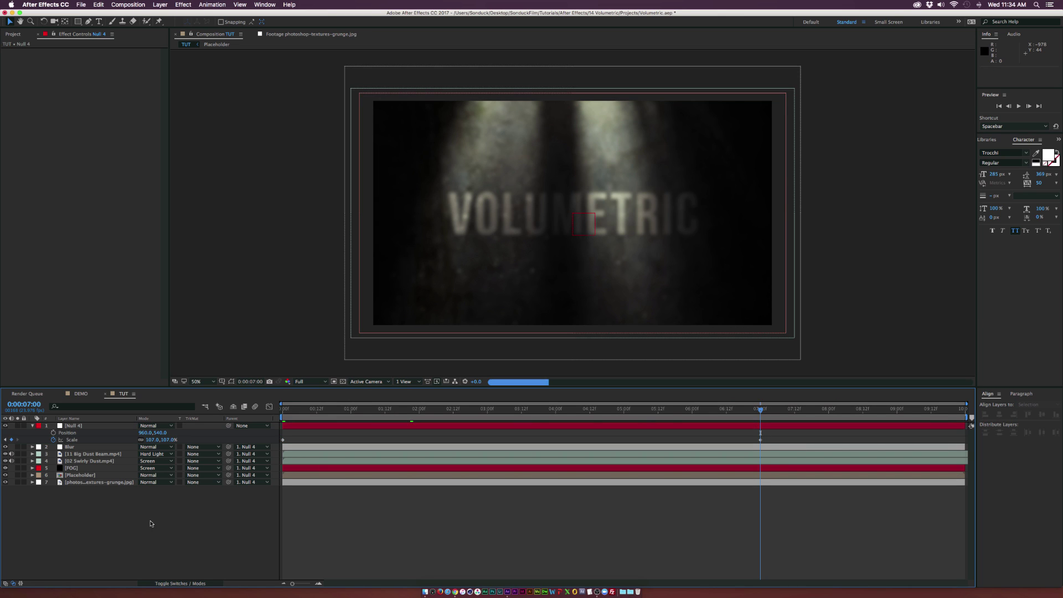
click(387, 411)
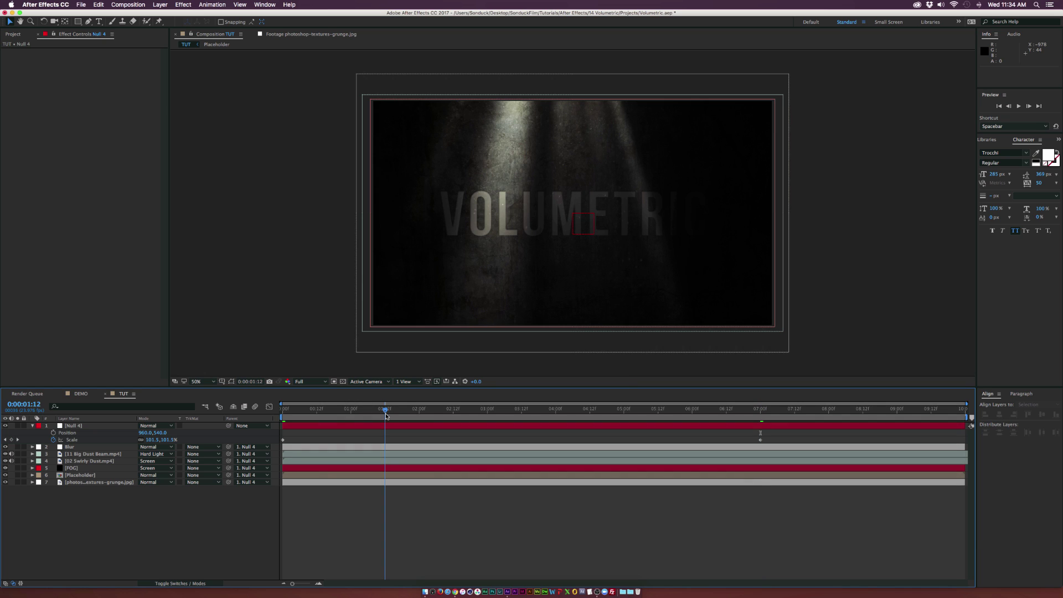
alt+click(53, 434)
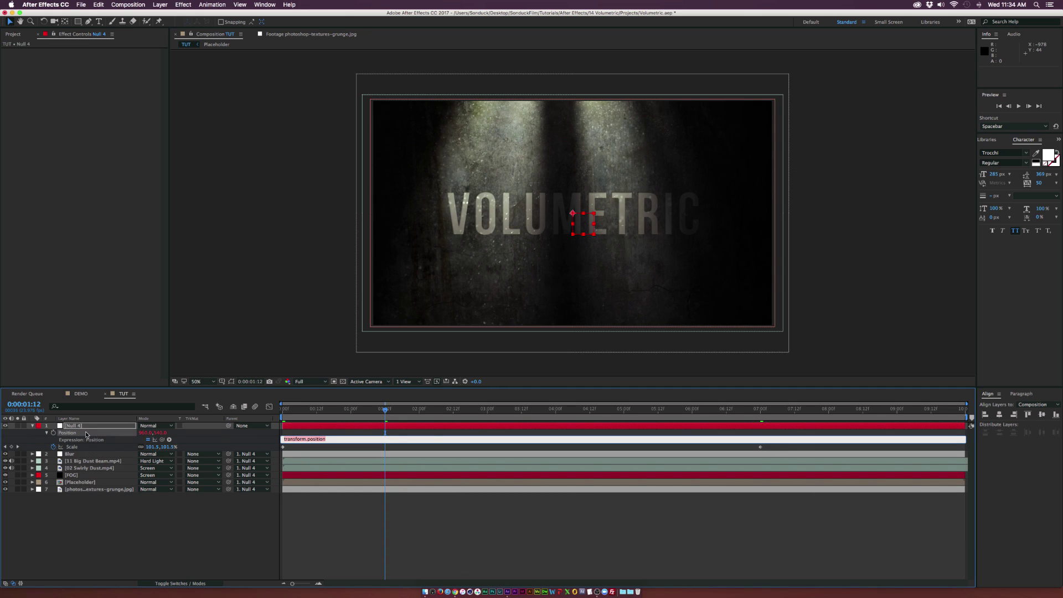
Step: Enter the wiggle(.5,5) expression on Null 4's Position
text(wiggle(.5,5)
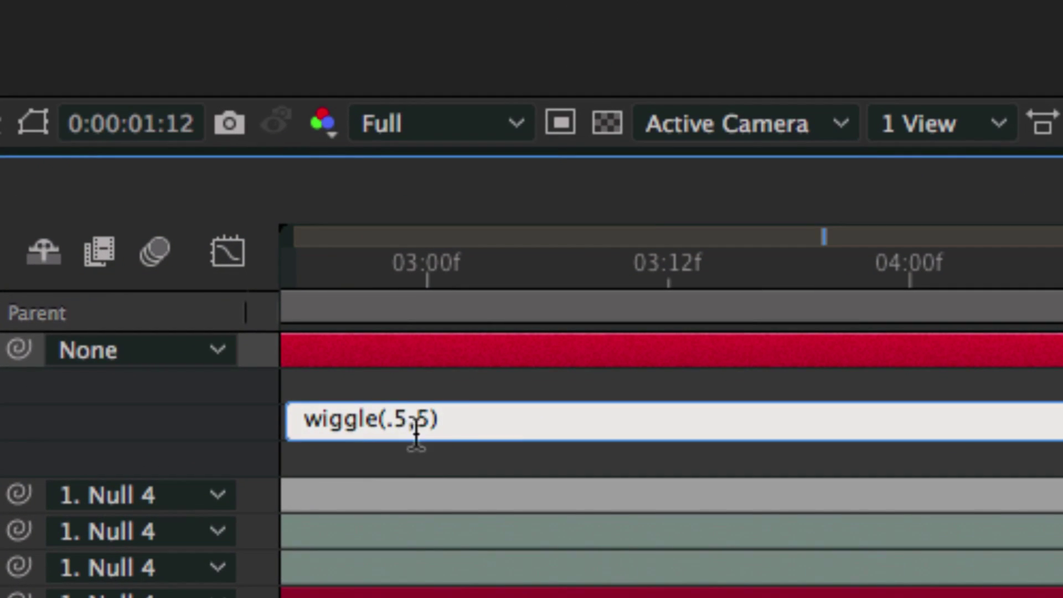
drag(361, 443, 256, 428)
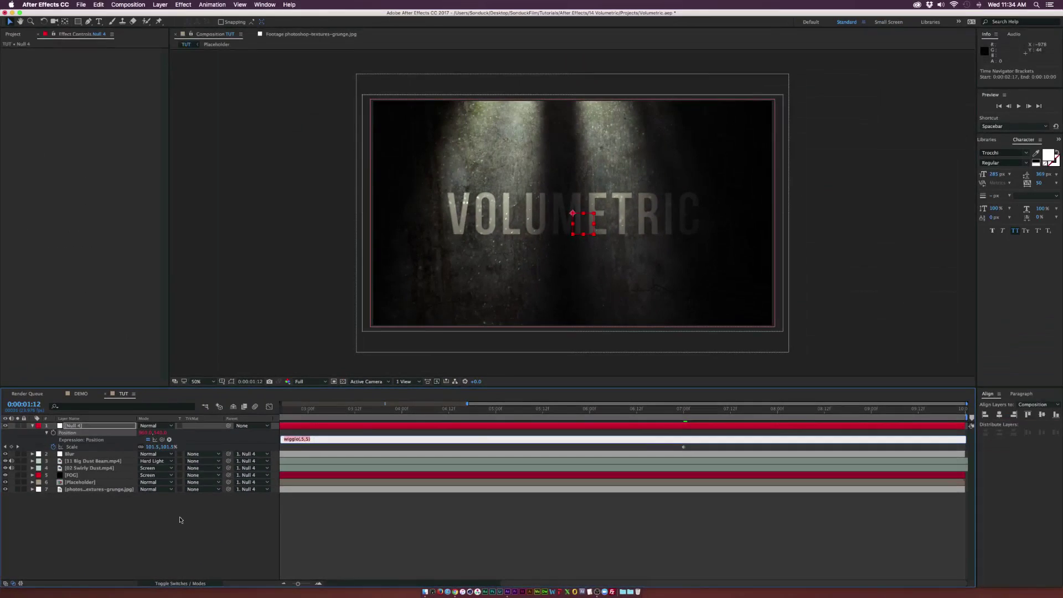
click(114, 542)
Step: Check the shake around 2:17 and select the 11 Big Dust Beam layer
key(minus)
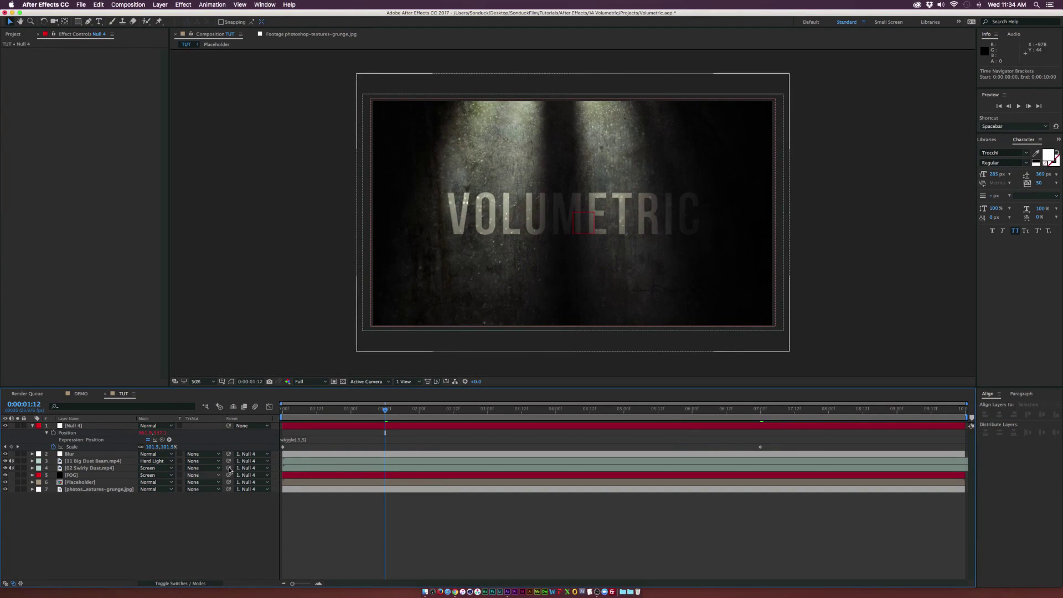
click(468, 413)
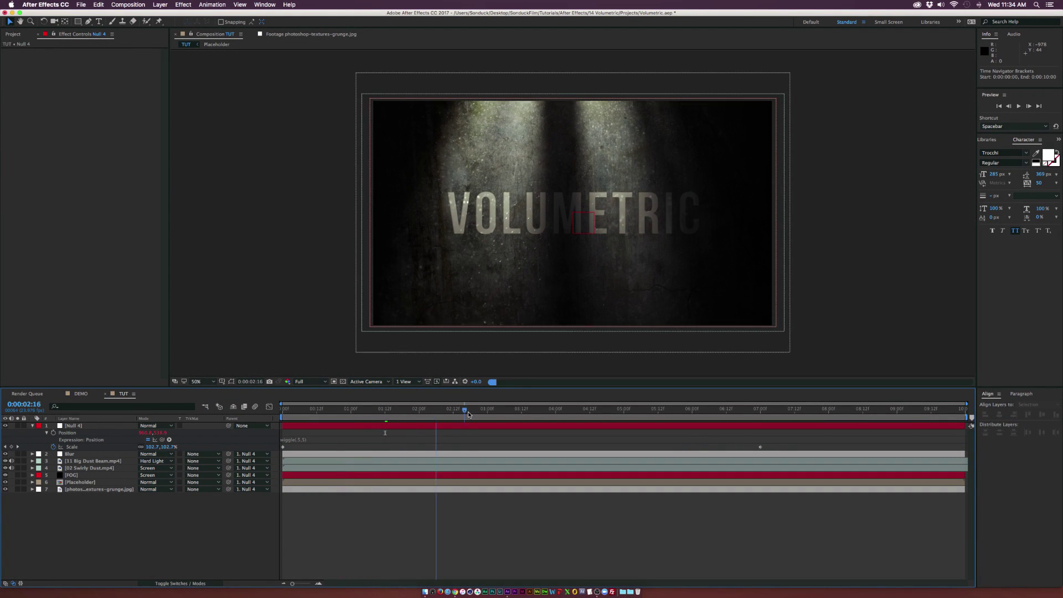
click(94, 460)
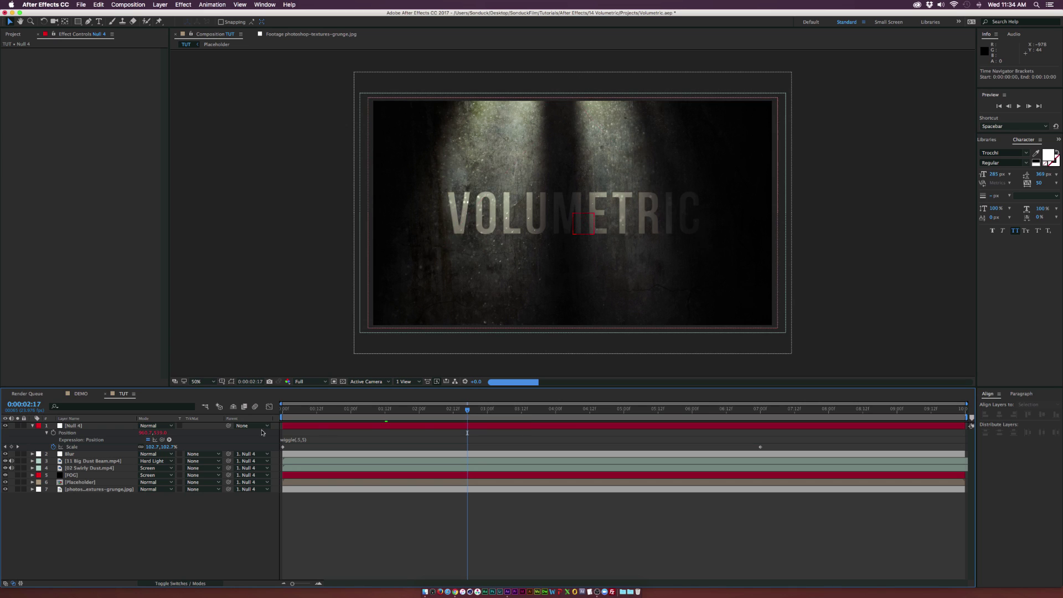
click(155, 506)
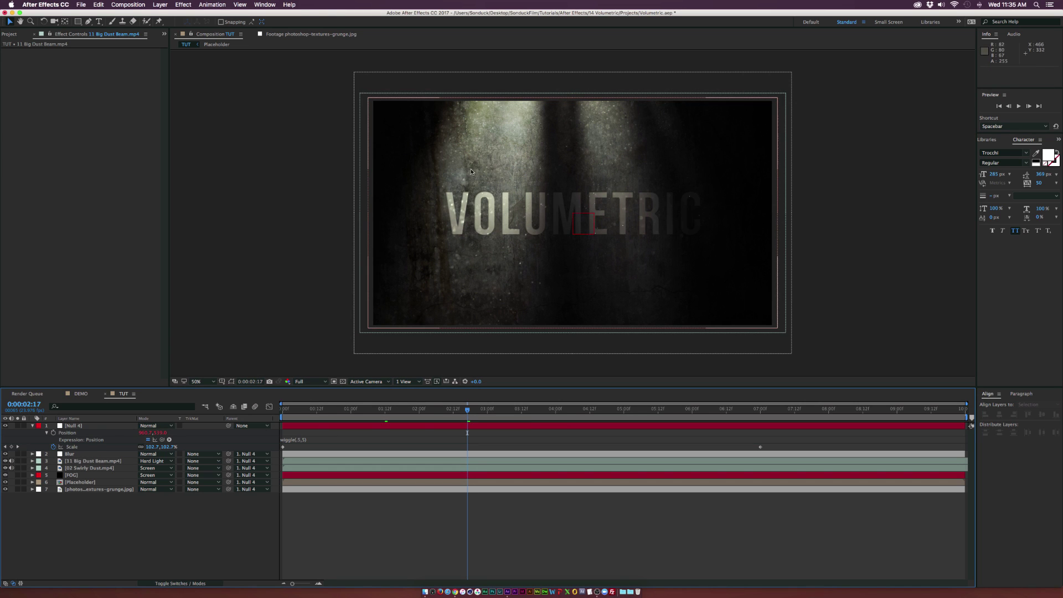
click(94, 461)
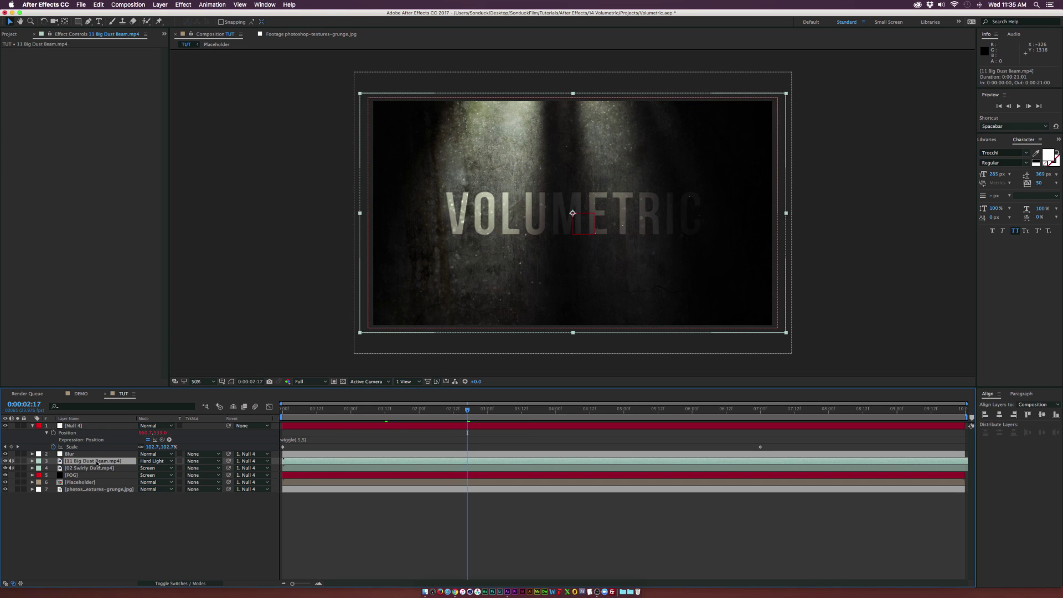
Step: Add Curves to 11 Big Dust Beam, pulling down the Red and Green curves, and preview
click(185, 4)
mouse_move(205, 82)
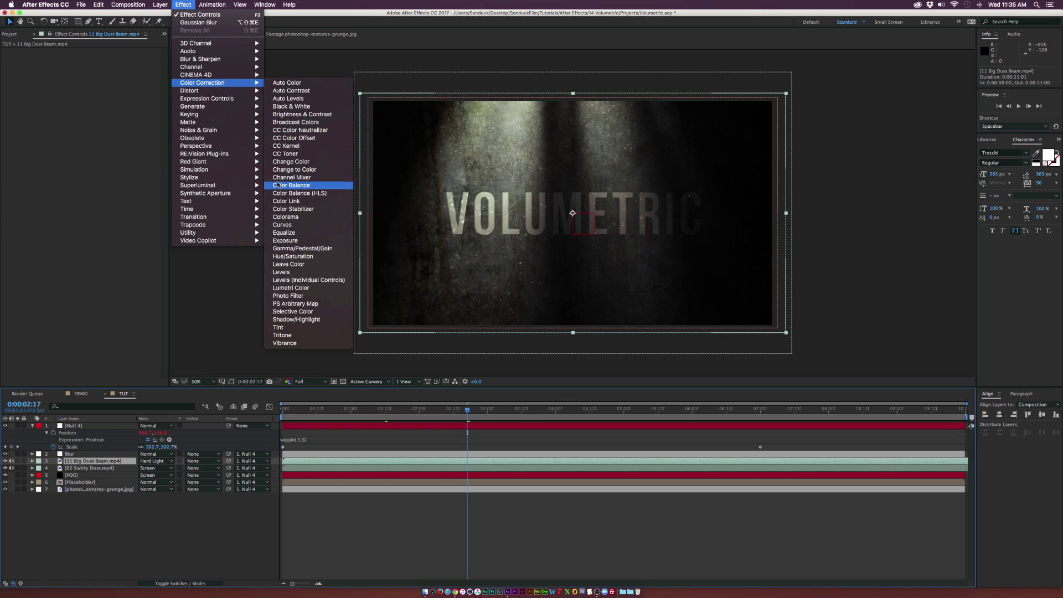
click(278, 224)
click(105, 59)
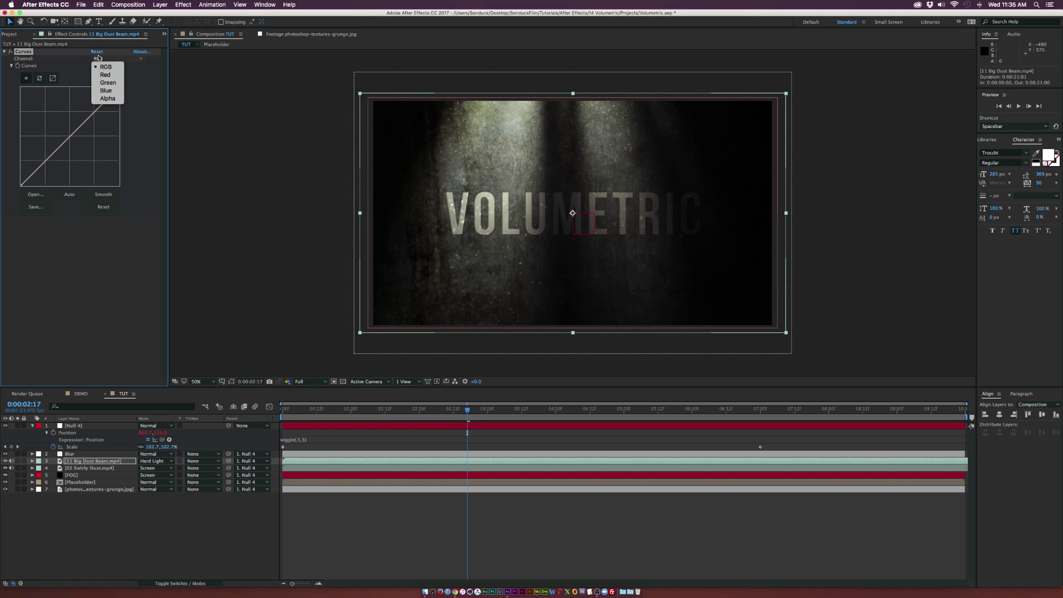
click(103, 75)
drag(71, 135, 78, 143)
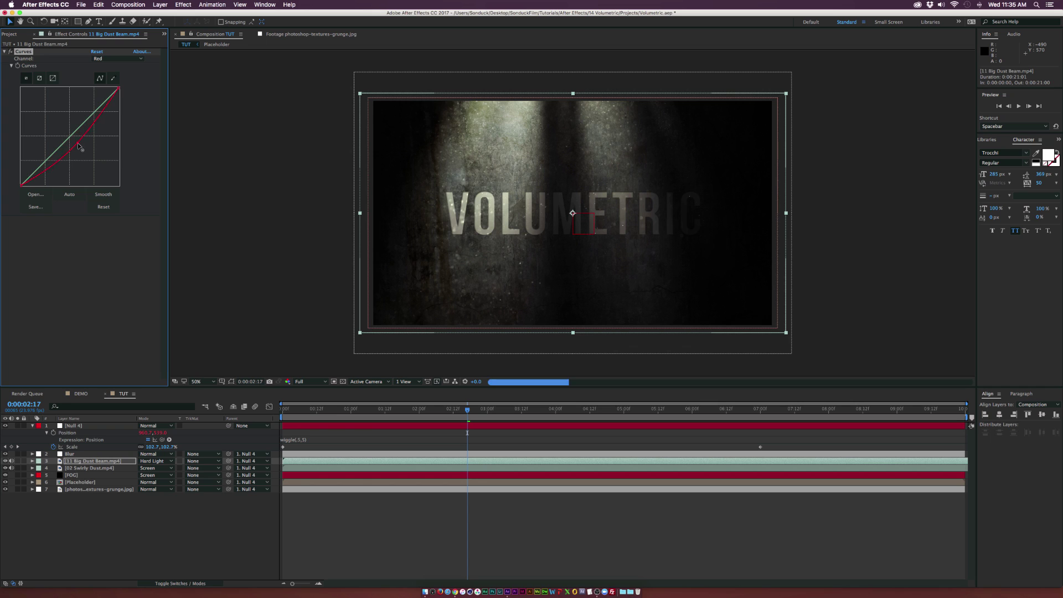
click(113, 59)
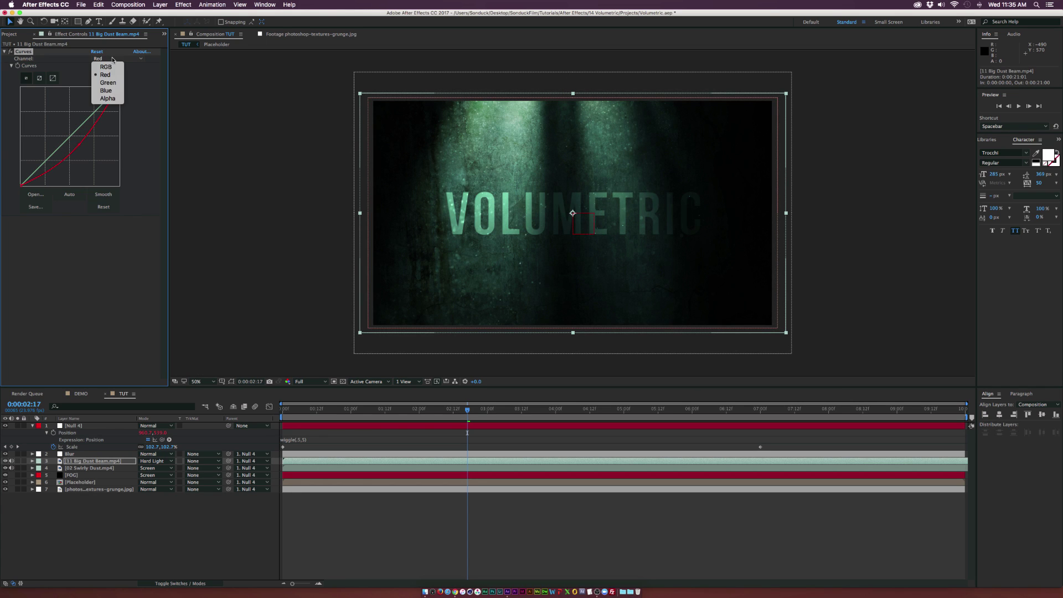
click(107, 84)
drag(71, 133, 76, 139)
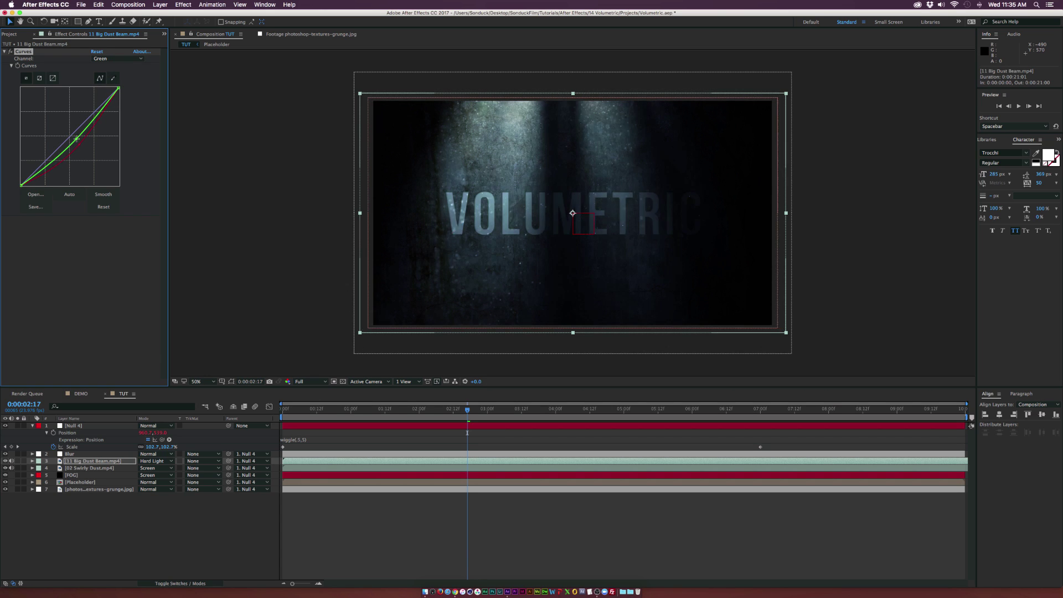
key(space)
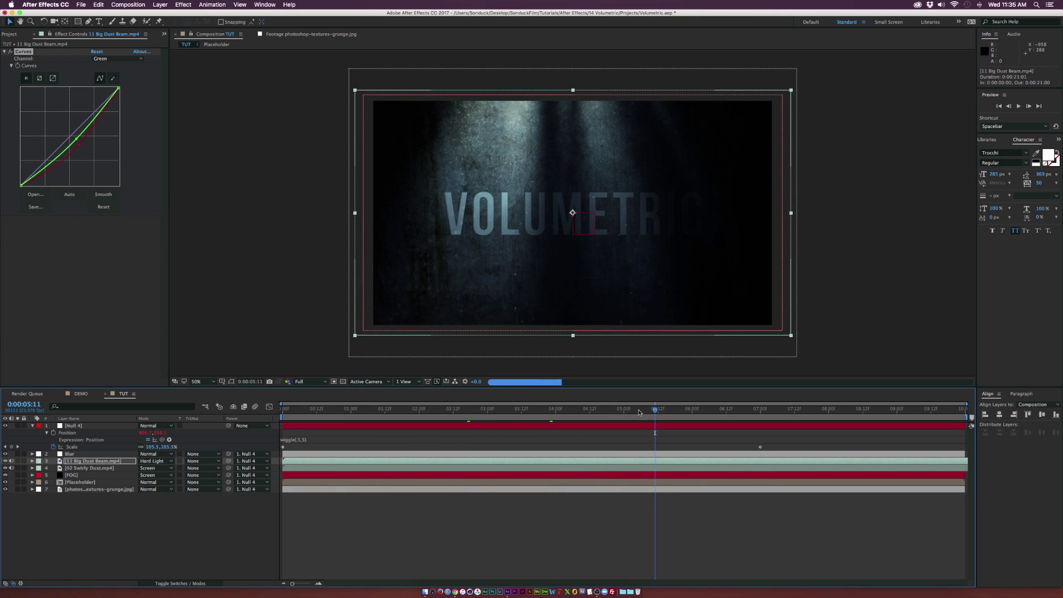
Step: Add Brightness & Contrast to the beam layer with a wiggle(.5,50) Brightness expression
key(space)
click(183, 5)
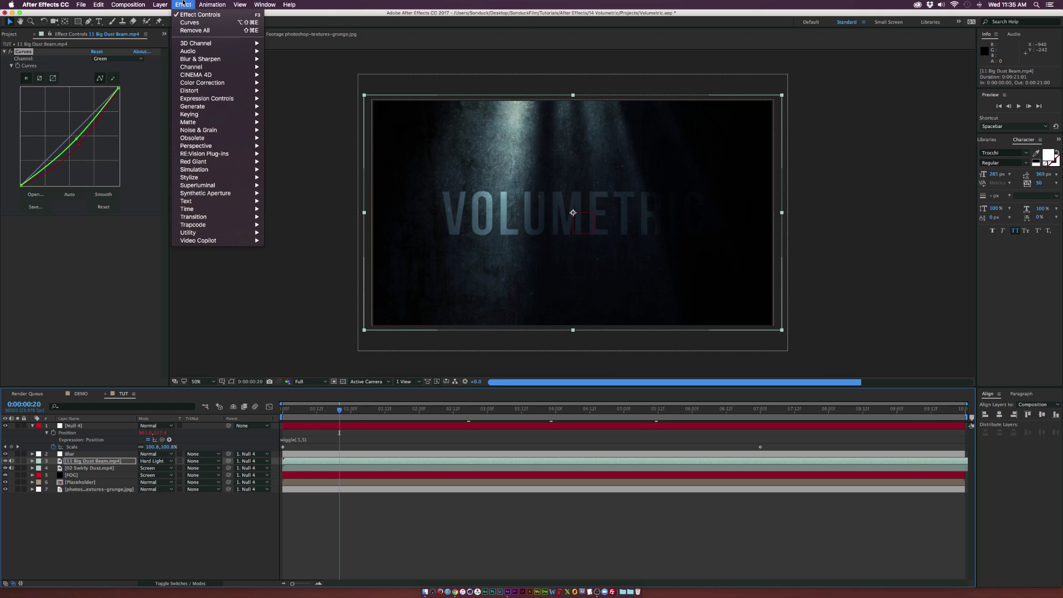
mouse_move(238, 83)
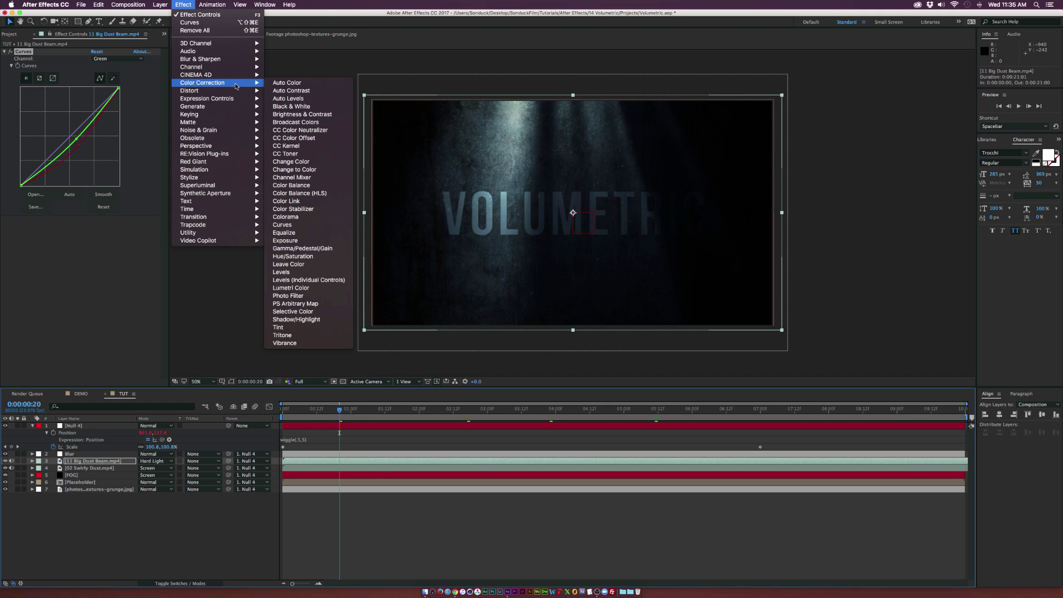
click(287, 115)
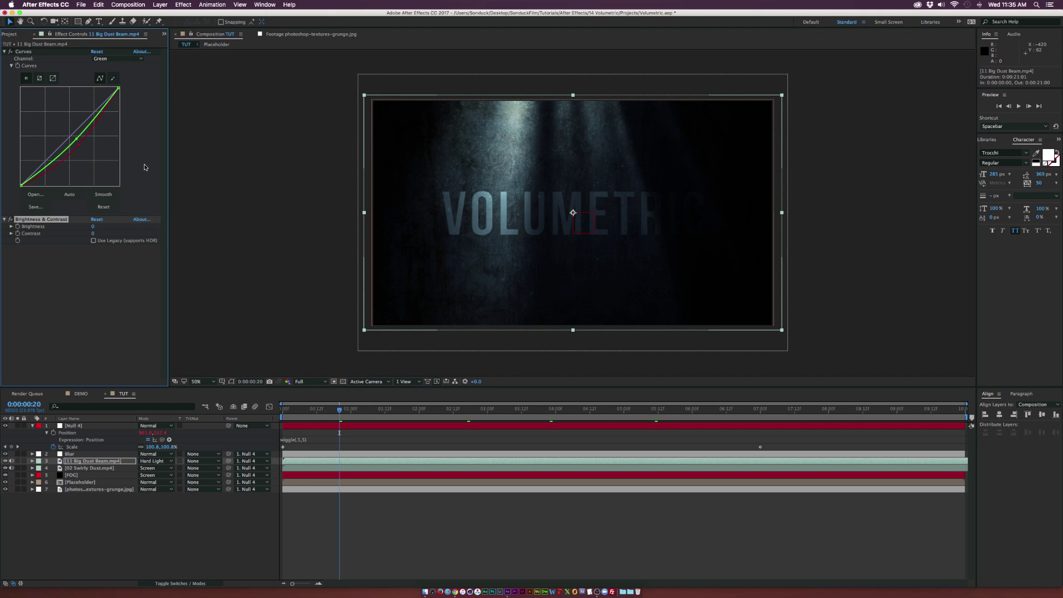
alt+click(17, 227)
text(wigg)
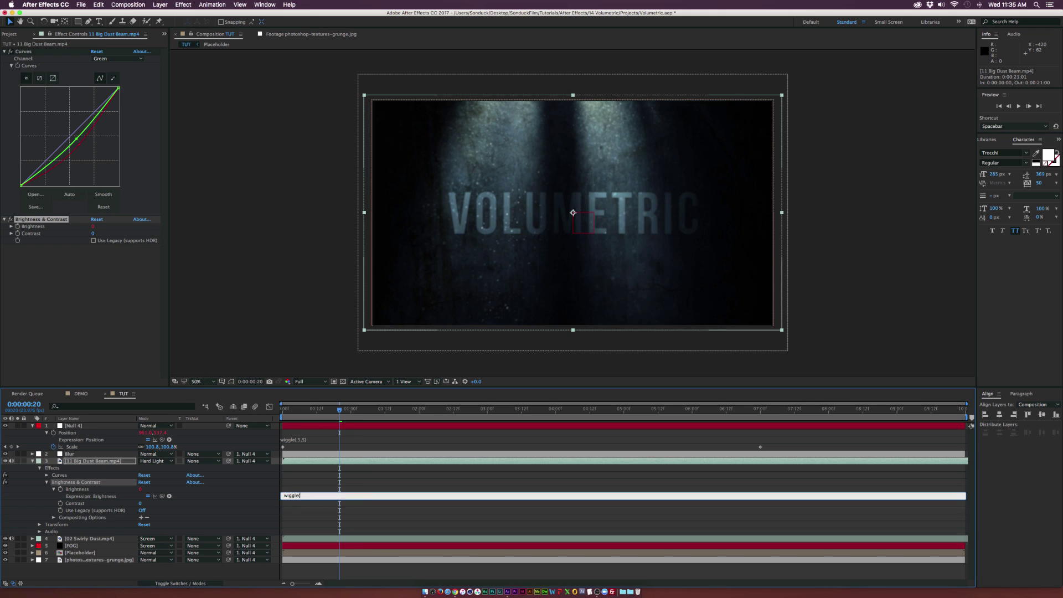
text(le(.5,50)
click(323, 478)
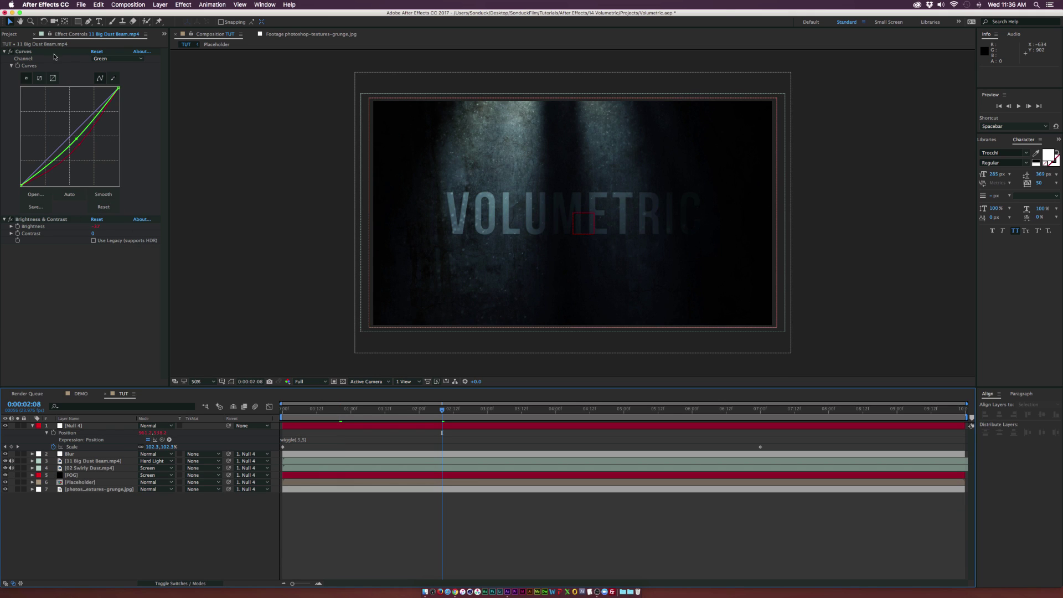
Step: Test replacing the beam layer's footage with 07 Window Beam.mp4 and check it at 0:00:04:14
click(13, 34)
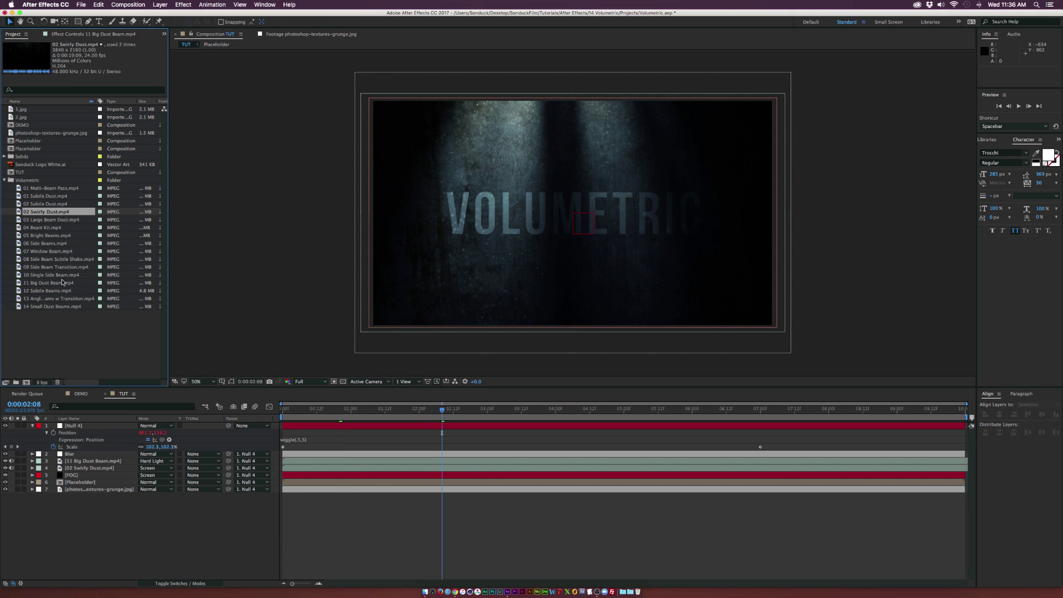
click(83, 462)
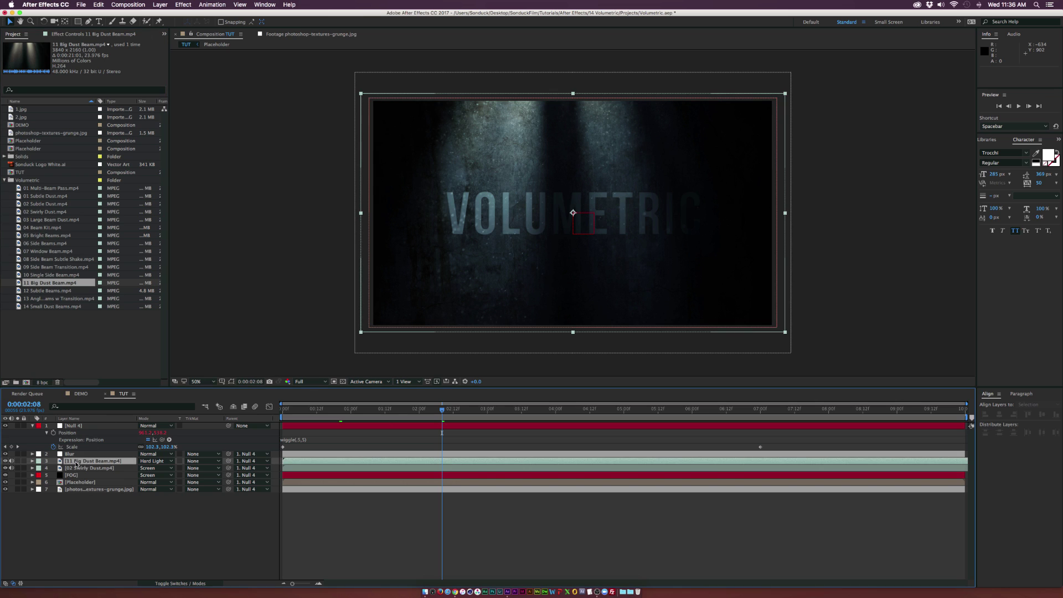
click(39, 244)
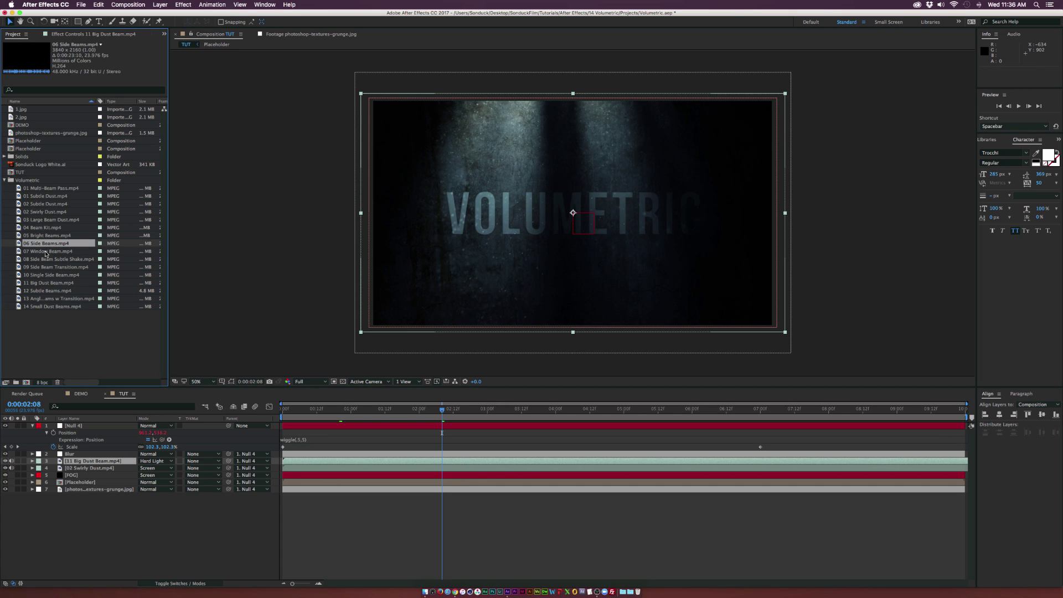
click(31, 252)
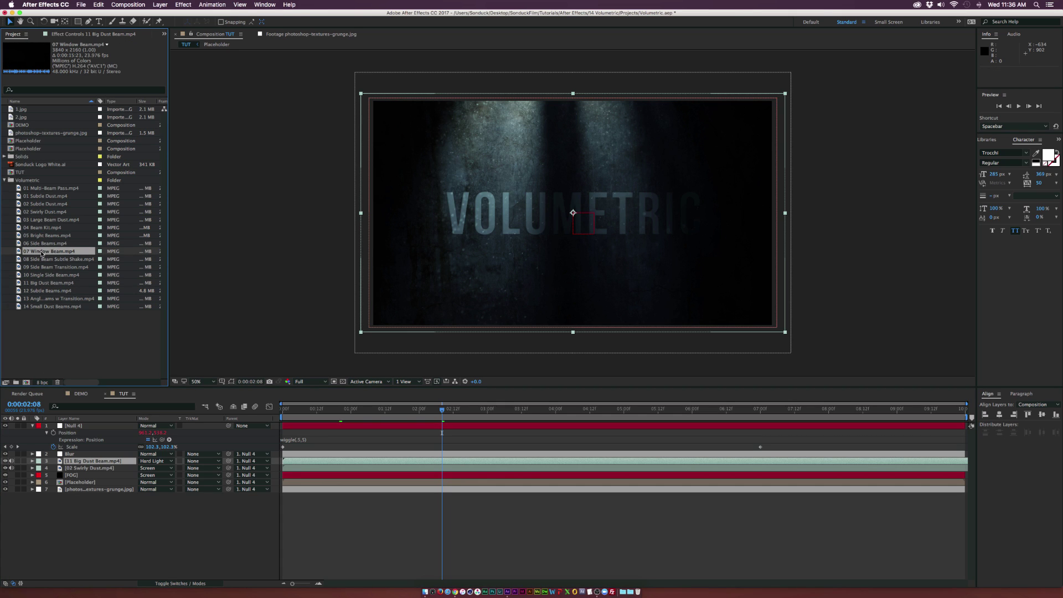
drag(35, 253, 78, 462)
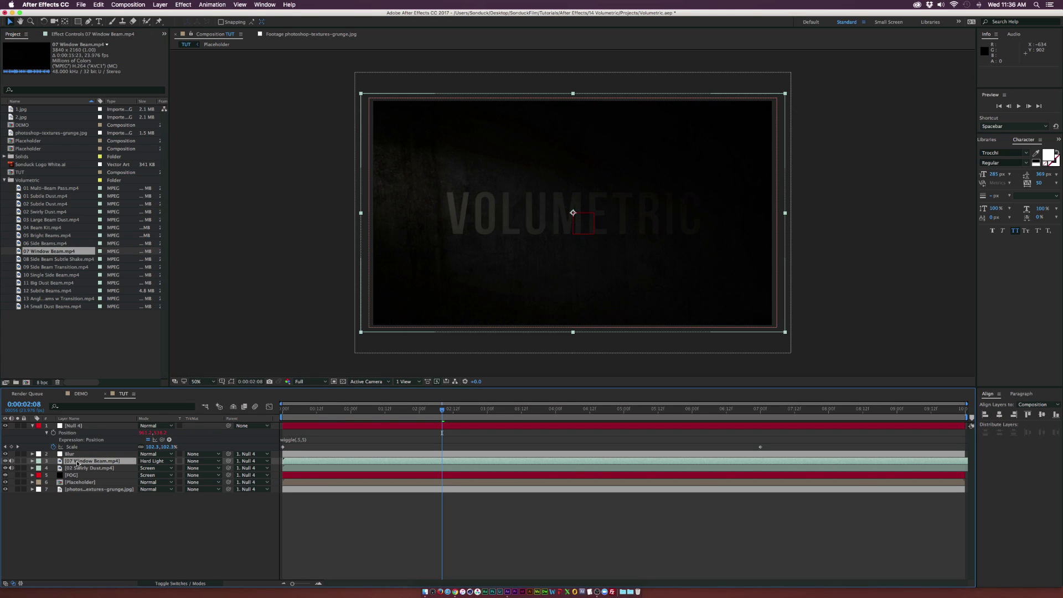
drag(442, 410, 587, 411)
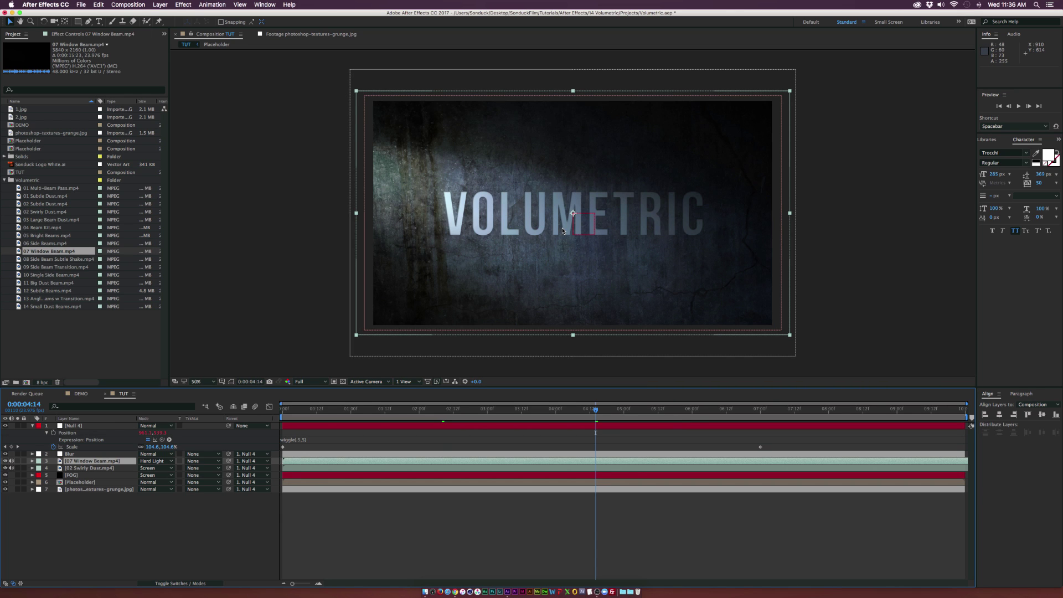
Step: Undo the swap back to 11 Big Dust Beam and enable motion blur on layers 2–7
key(super+z)
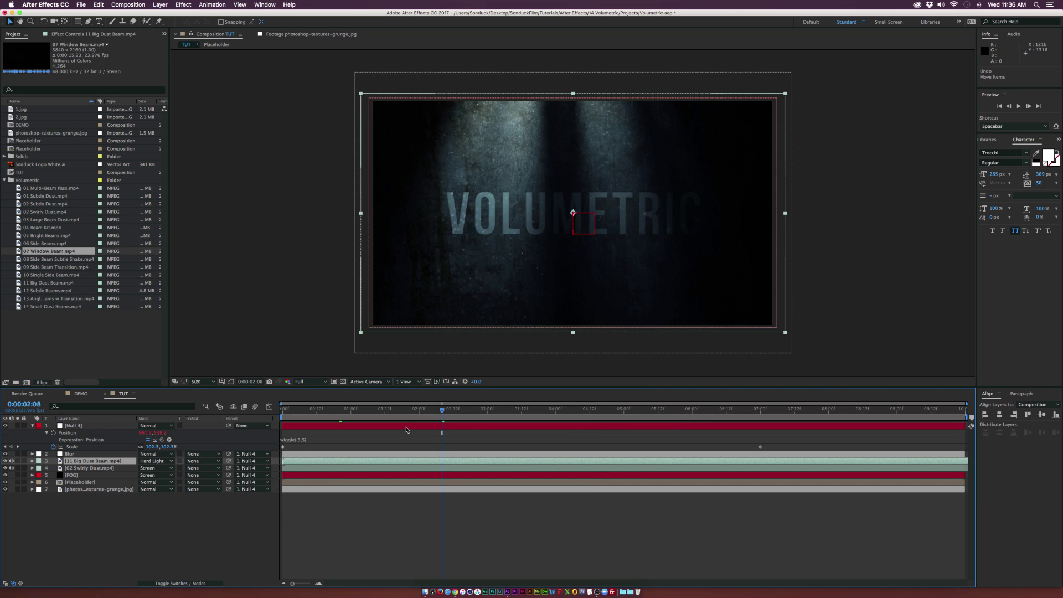
click(639, 411)
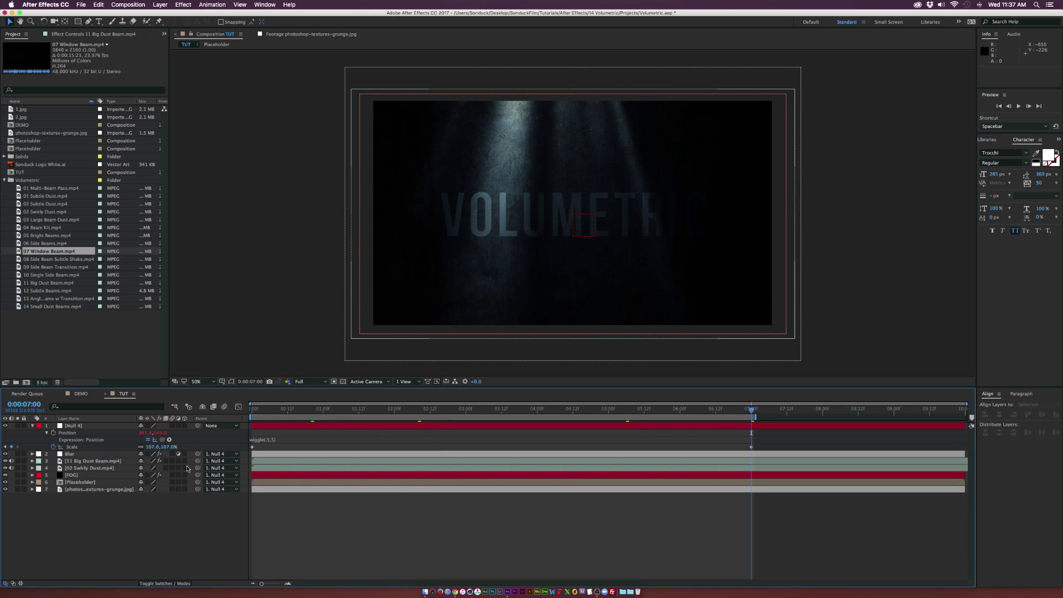
drag(173, 454, 173, 489)
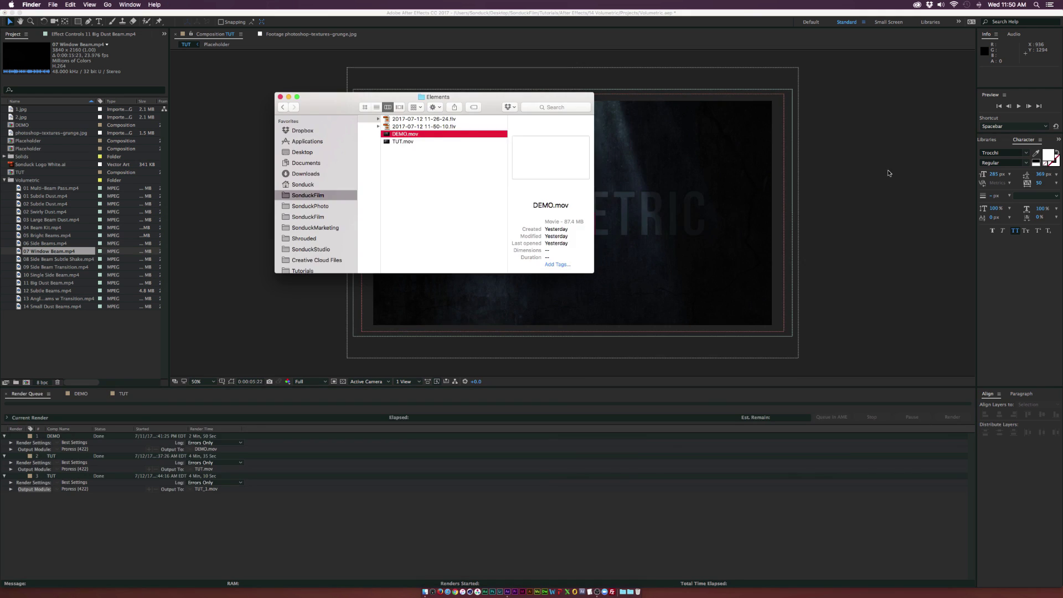
Step: Quick Look TUT.mov in the Elements folder, play it, then close the preview
key(Down)
key(space)
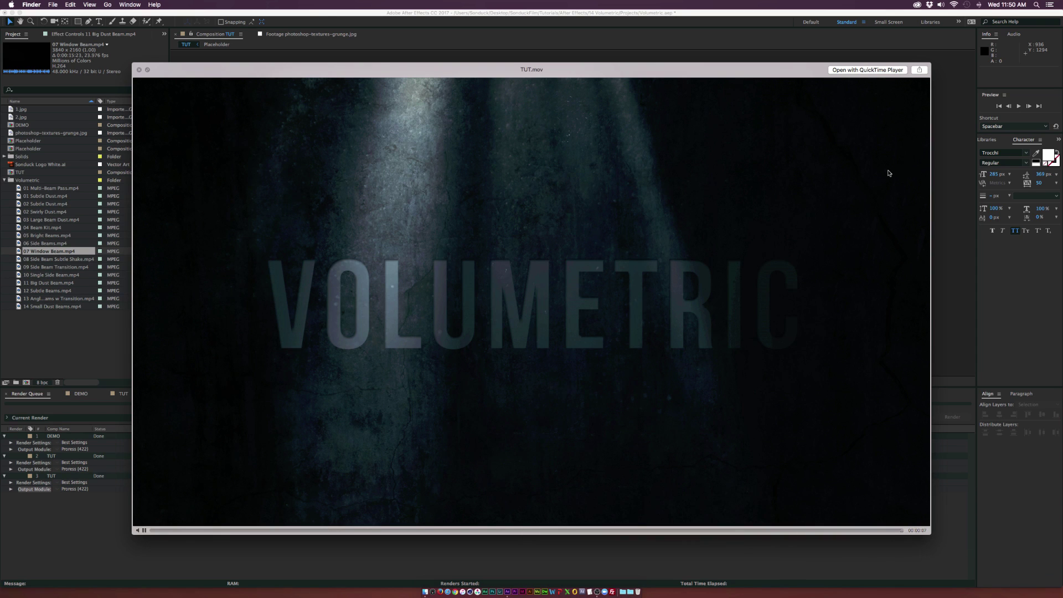
key(space)
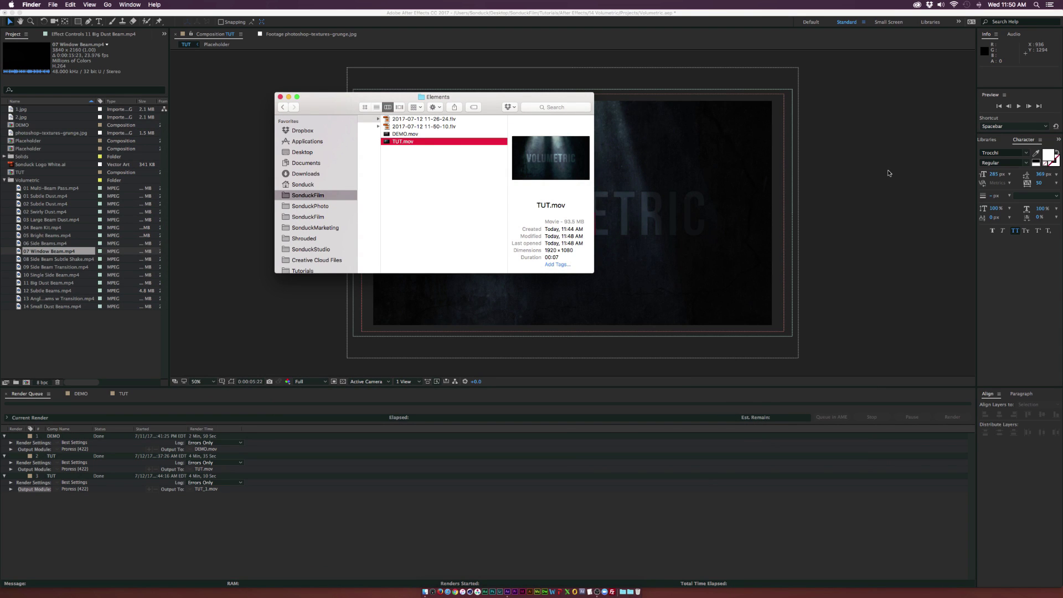